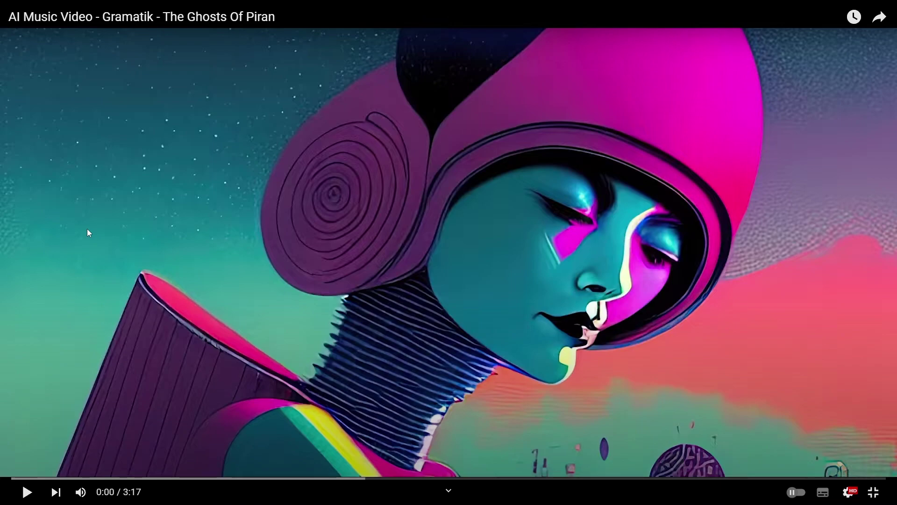
Play a portion of the Gramatik AI music video starting at 0:18.
{"action": "left_click", "coordinate": [94, 478]}
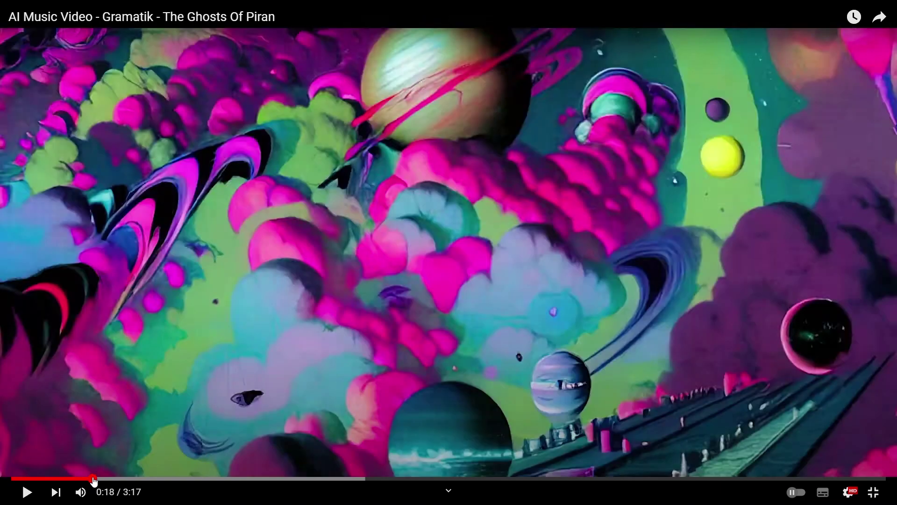
{"action": "left_click", "coordinate": [505, 288]}
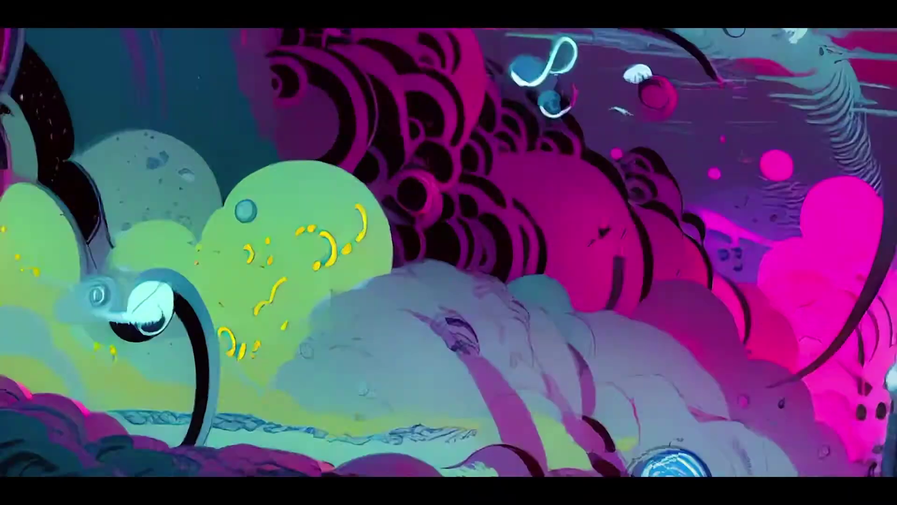
{"action": "left_click", "coordinate": [422, 211]}
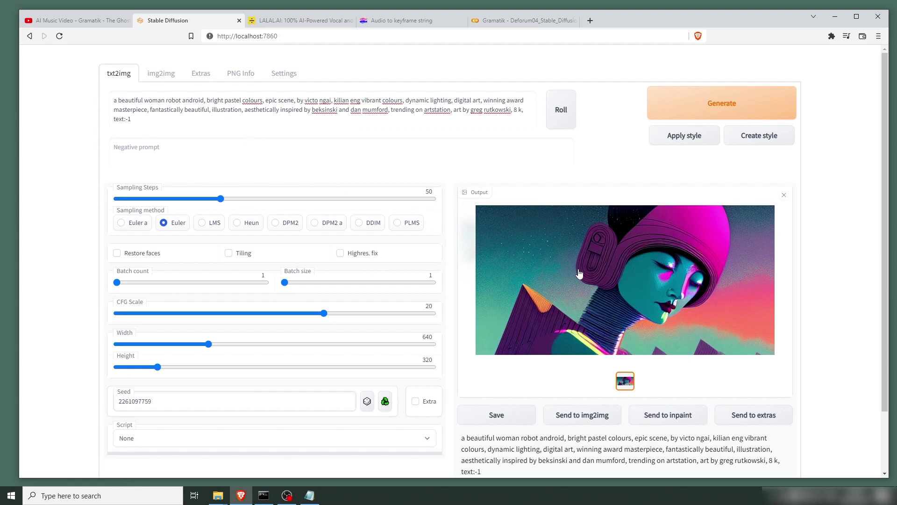
Highlight the whole txt2img prompt, and examine the animation_prompts keyframe list in the Deforum Stable Diffusion notebook.
{"action": "left_click", "coordinate": [244, 116]}
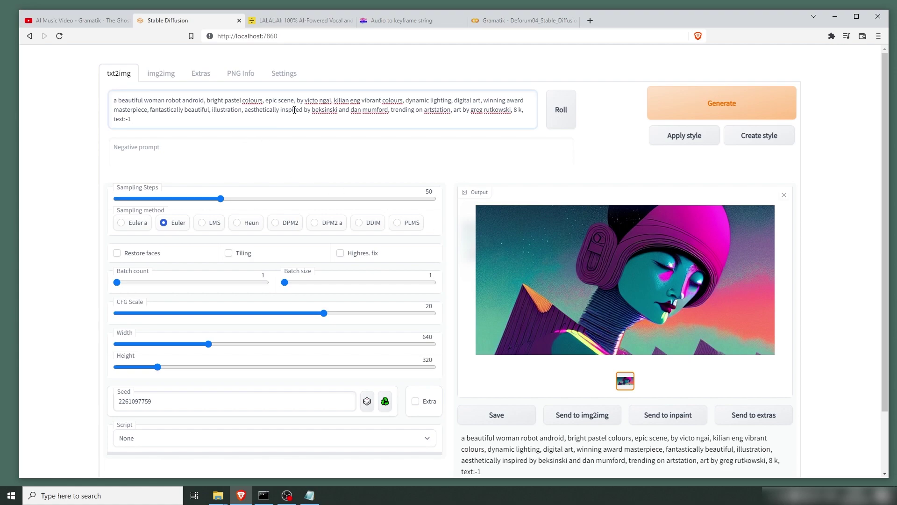
{"action": "key", "text": "ctrl+a"}
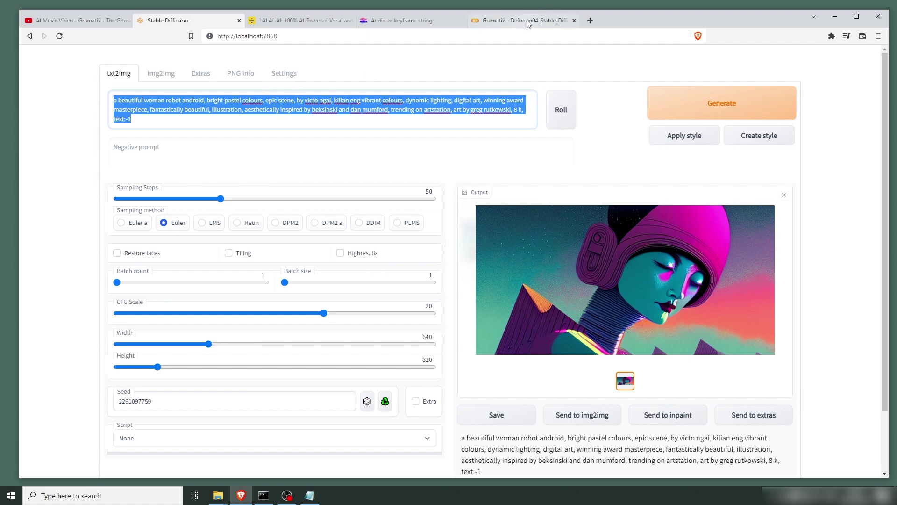
{"action": "left_click_drag", "start_coordinate": [523, 20], "coordinate": [299, 20]}
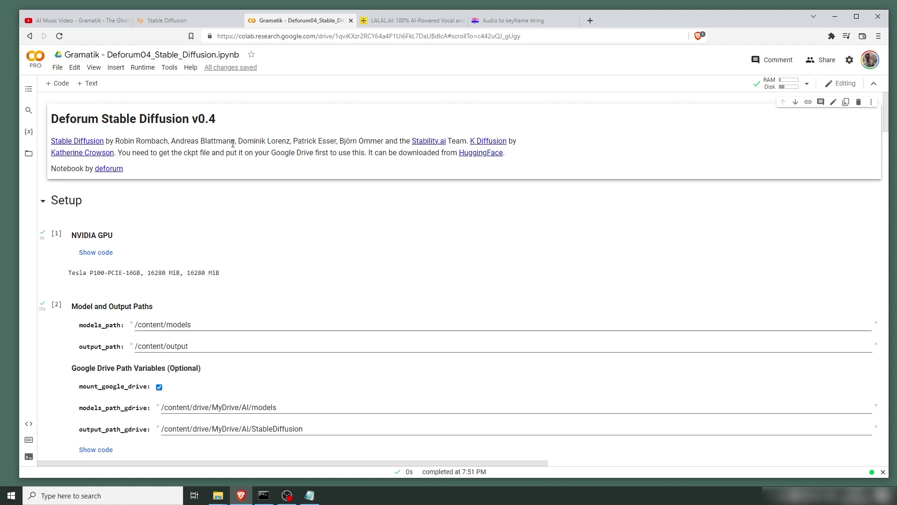
{"action": "scroll", "coordinate": [280, 262], "scroll_direction": "down", "scroll_amount": 10}
{"action": "scroll", "coordinate": [281, 261], "scroll_direction": "down", "scroll_amount": 15}
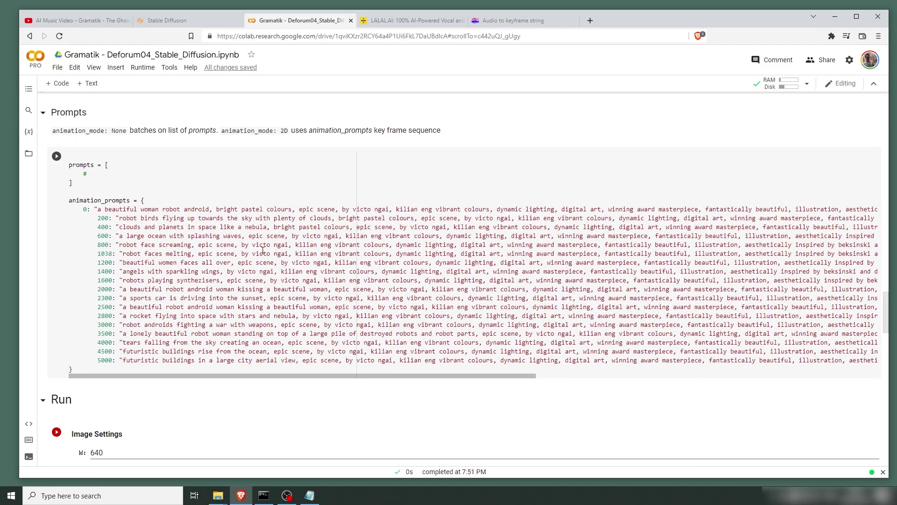
{"action": "left_click", "coordinate": [113, 206]}
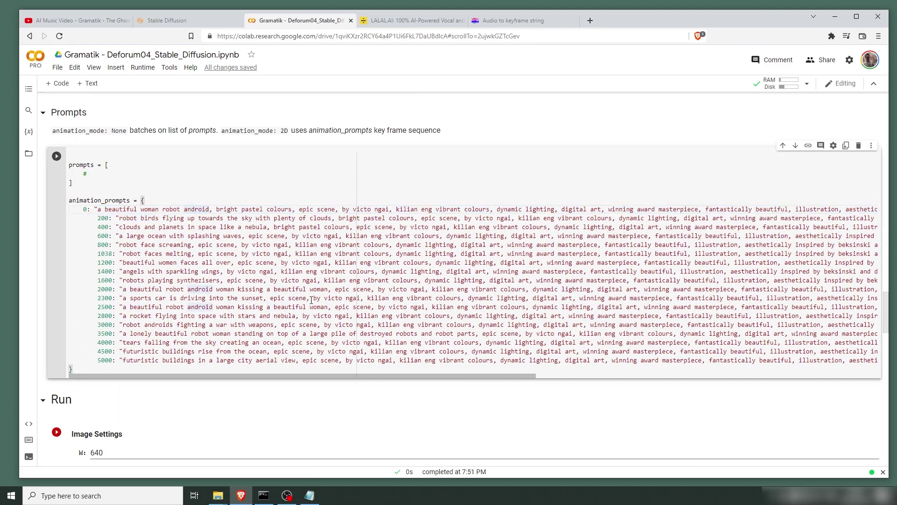
{"action": "scroll", "coordinate": [314, 301], "scroll_direction": "up", "scroll_amount": 5}
{"action": "scroll", "coordinate": [314, 301], "scroll_direction": "up", "scroll_amount": 15}
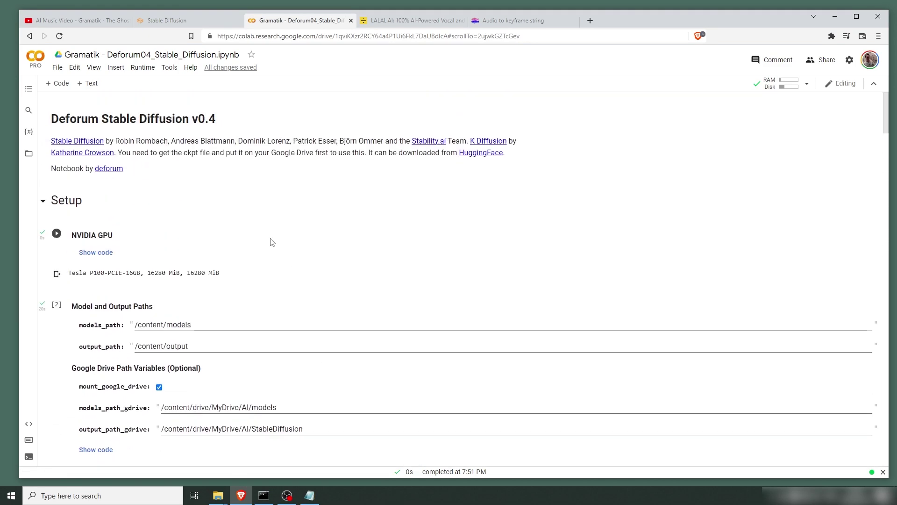
Switch to LALAL.AI and listen to the Without drums preview from the start and from about 0:23.
{"action": "left_click_drag", "start_coordinate": [411, 20], "coordinate": [329, 10]}
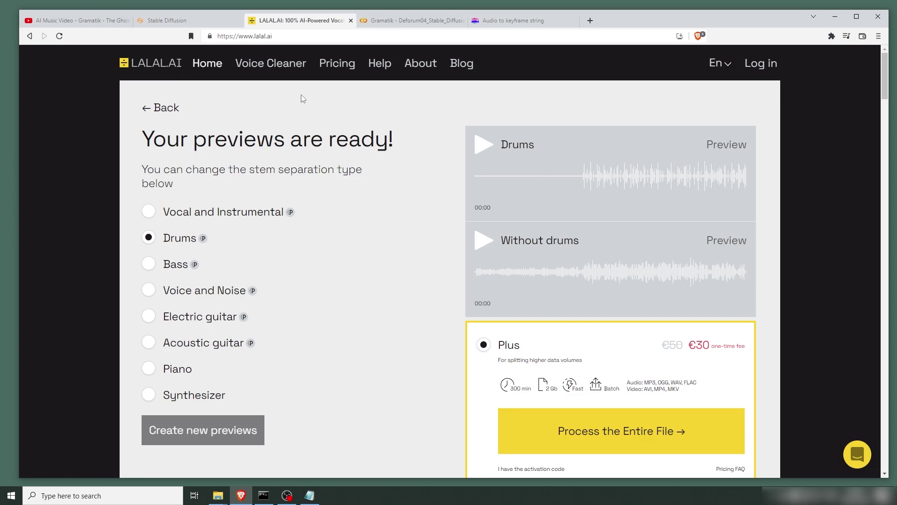
{"action": "scroll", "coordinate": [418, 268], "scroll_direction": "down", "scroll_amount": 1}
{"action": "scroll", "coordinate": [418, 268], "scroll_direction": "up", "scroll_amount": 1}
{"action": "left_click", "coordinate": [485, 241]}
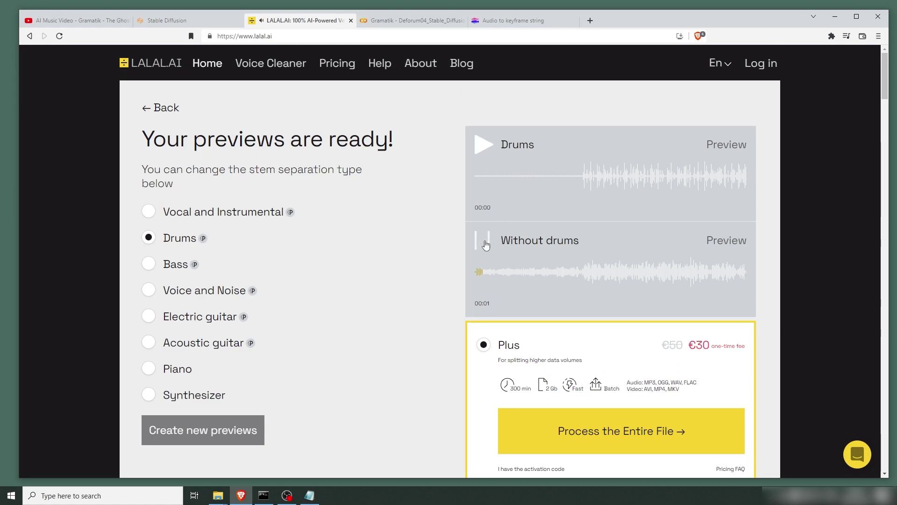
{"action": "left_click", "coordinate": [484, 241]}
{"action": "left_click", "coordinate": [584, 278]}
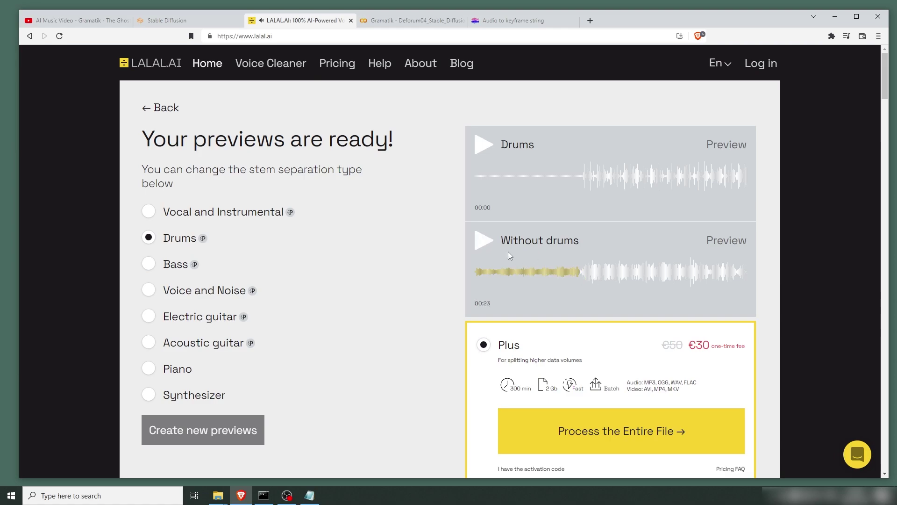
{"action": "left_click", "coordinate": [485, 247]}
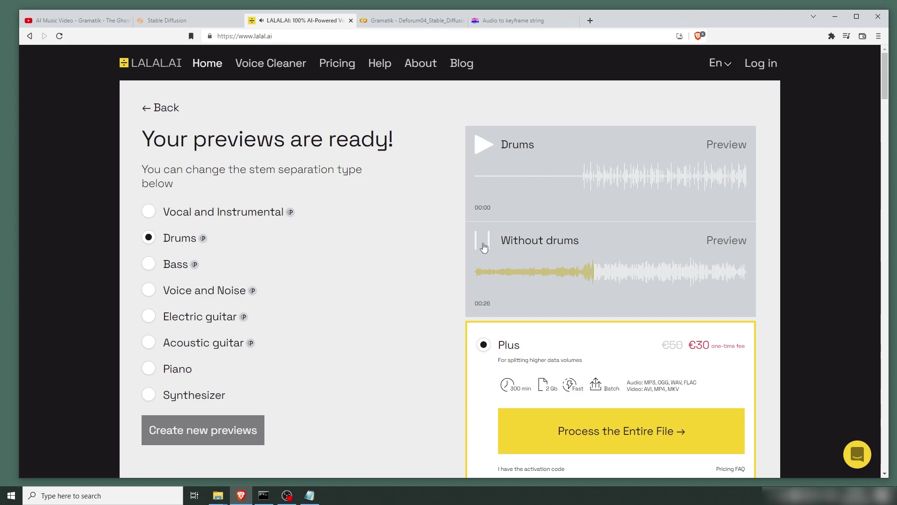
{"action": "left_click", "coordinate": [484, 247]}
Listen to the isolated Drums preview from the point where the drums come in.
{"action": "left_click", "coordinate": [579, 180]}
{"action": "left_click", "coordinate": [484, 146]}
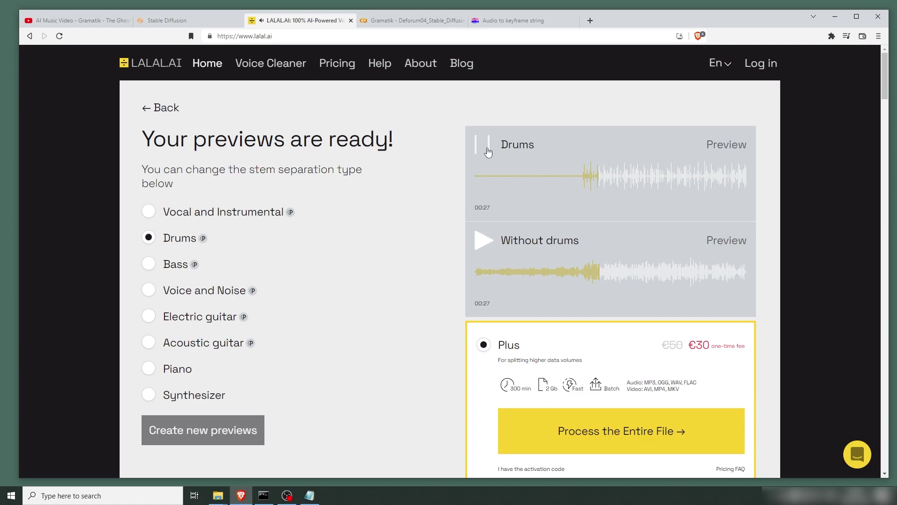
{"action": "left_click", "coordinate": [483, 144]}
Switch to the Audio to keyframe string generator and load Gramatik - BASS.mp3 as the audio file.
{"action": "left_click", "coordinate": [514, 21]}
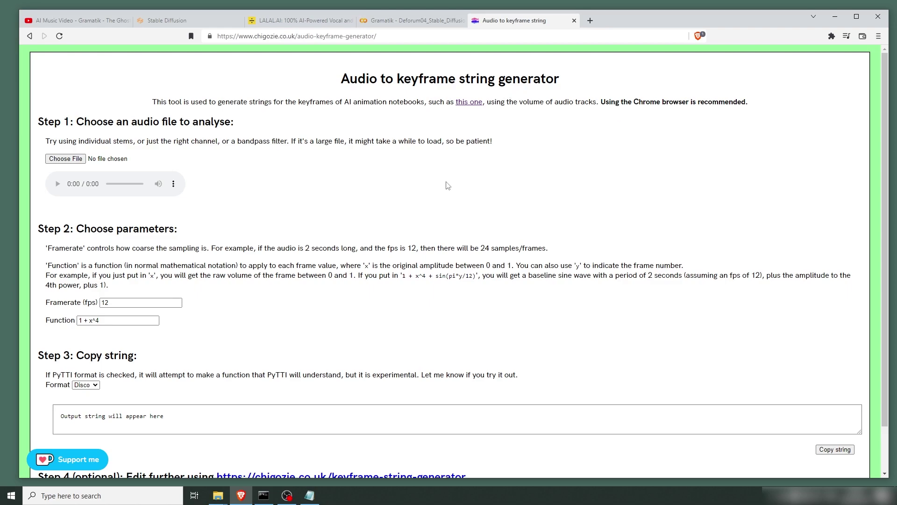
{"action": "key", "text": "super+e"}
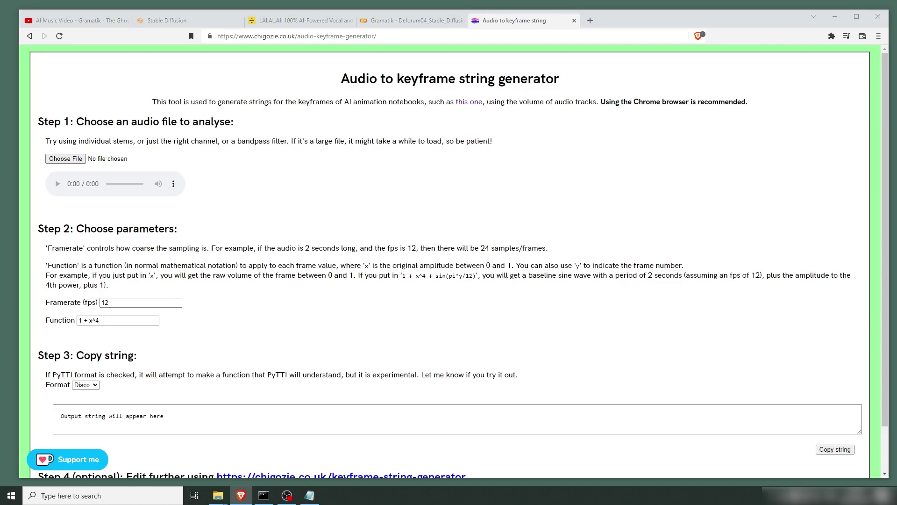
{"action": "left_click_drag", "start_coordinate": [2, 168], "coordinate": [65, 158]}
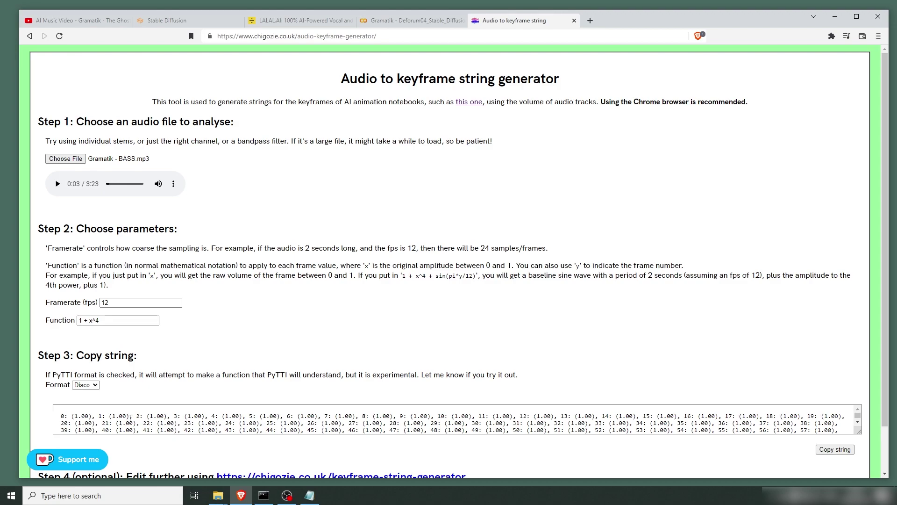
Change the keyframe string's output format to CSV and enlarge the output box.
{"action": "scroll", "coordinate": [697, 319], "scroll_direction": "down", "scroll_amount": 2}
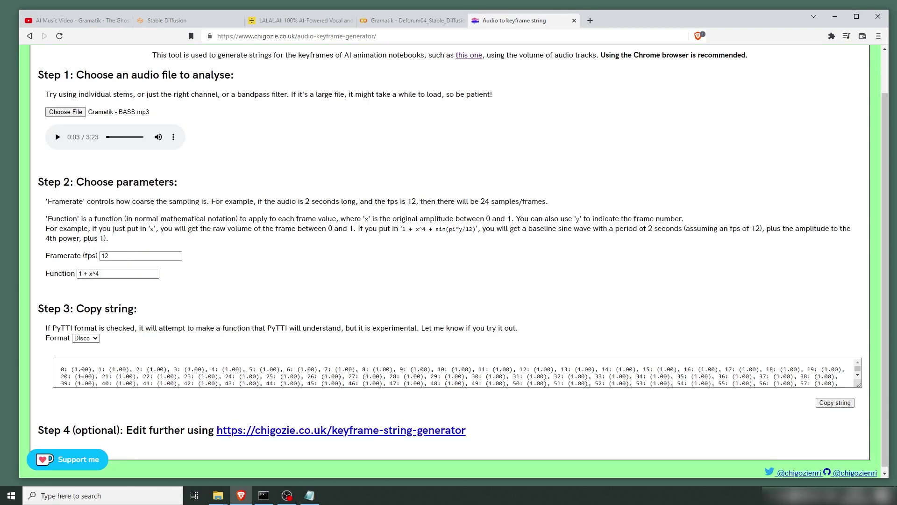
{"action": "left_click", "coordinate": [86, 338]}
{"action": "left_click", "coordinate": [81, 361]}
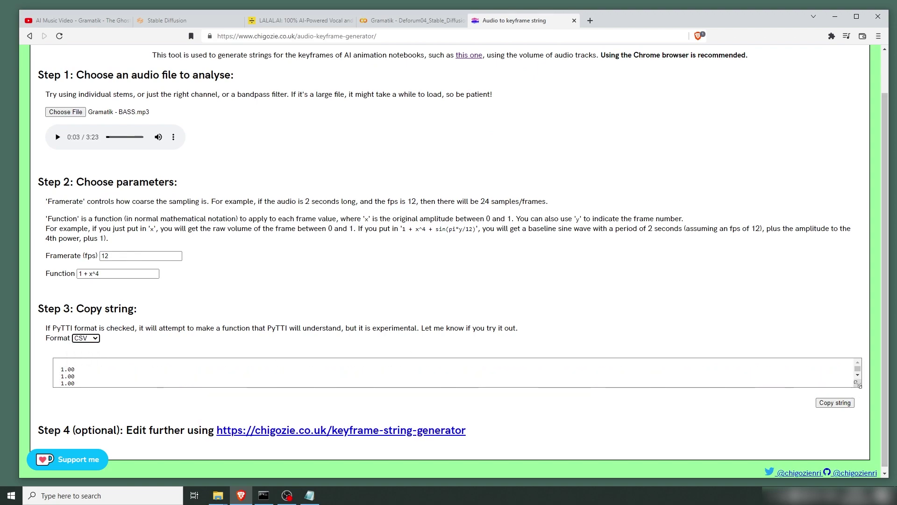
{"action": "scroll", "coordinate": [653, 243], "scroll_direction": "down", "scroll_amount": 3}
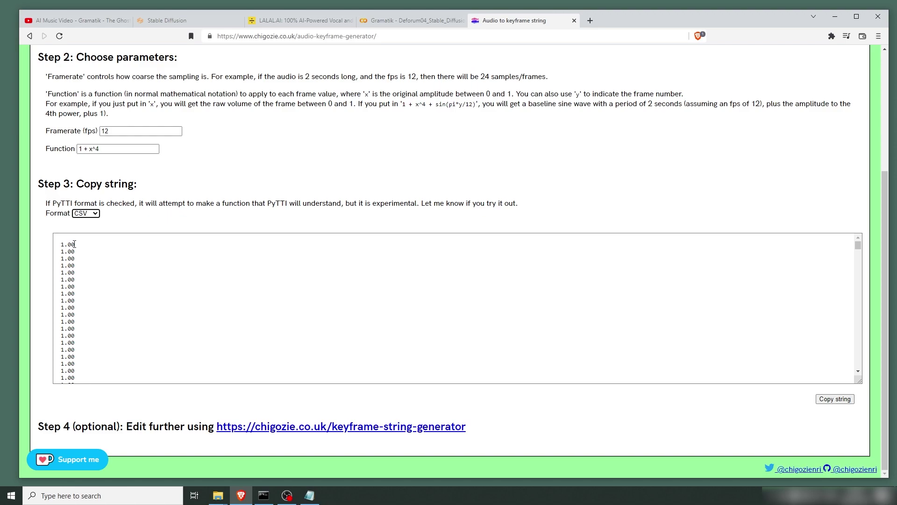
Examine the terms of the 1 + x^4 function and the values it produces further down the CSV output.
{"action": "left_click", "coordinate": [80, 148]}
{"action": "double_click", "coordinate": [80, 149]}
{"action": "left_click", "coordinate": [110, 150]}
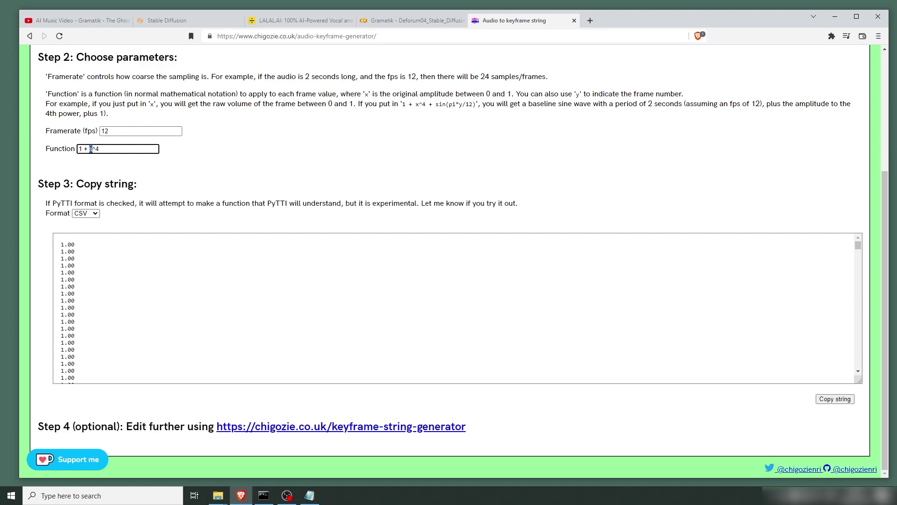
{"action": "double_click", "coordinate": [91, 149]}
{"action": "left_click_drag", "start_coordinate": [858, 247], "coordinate": [849, 337]}
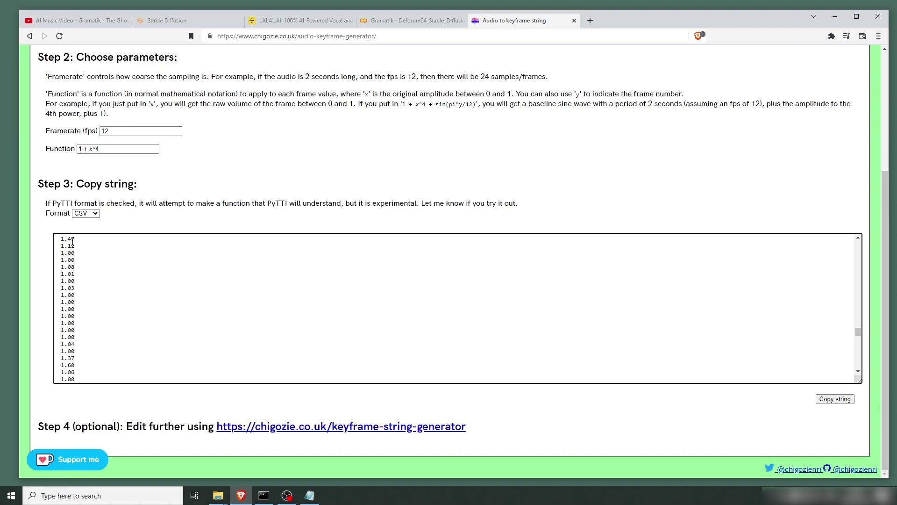
{"action": "left_click", "coordinate": [185, 175]}
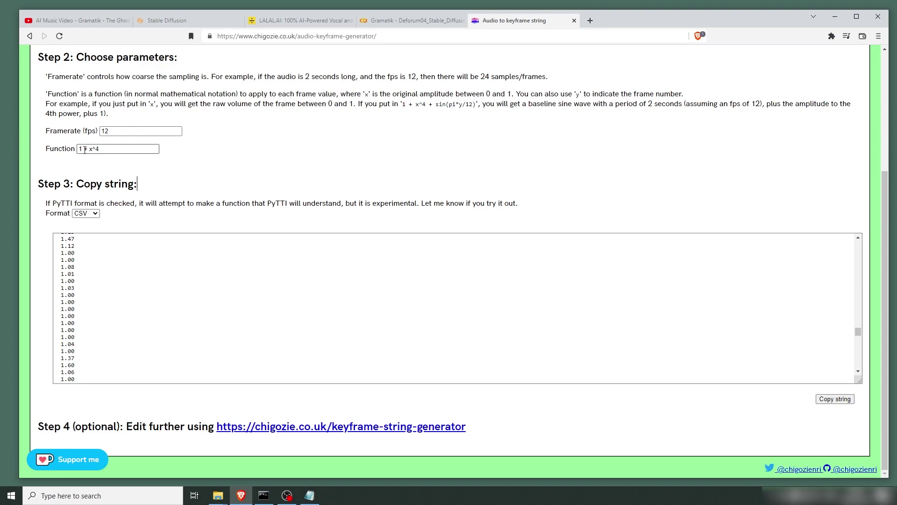
Examine the angle and zoom motion parameters in the Deforum notebook's animation settings, checking them against the generator's function.
{"action": "key", "text": "ctrl+shift+Tab"}
{"action": "scroll", "coordinate": [322, 215], "scroll_direction": "down", "scroll_amount": 10}
{"action": "scroll", "coordinate": [321, 215], "scroll_direction": "down", "scroll_amount": 15}
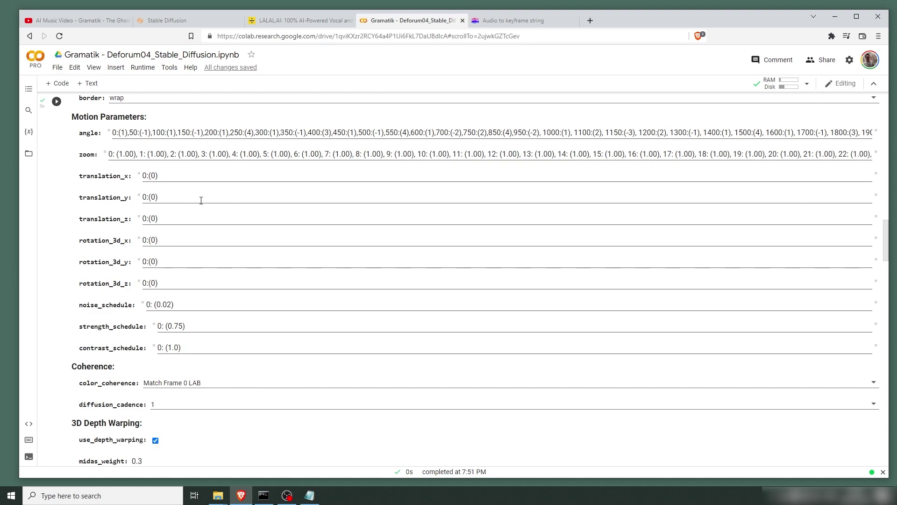
{"action": "scroll", "coordinate": [176, 240], "scroll_direction": "up", "scroll_amount": 2}
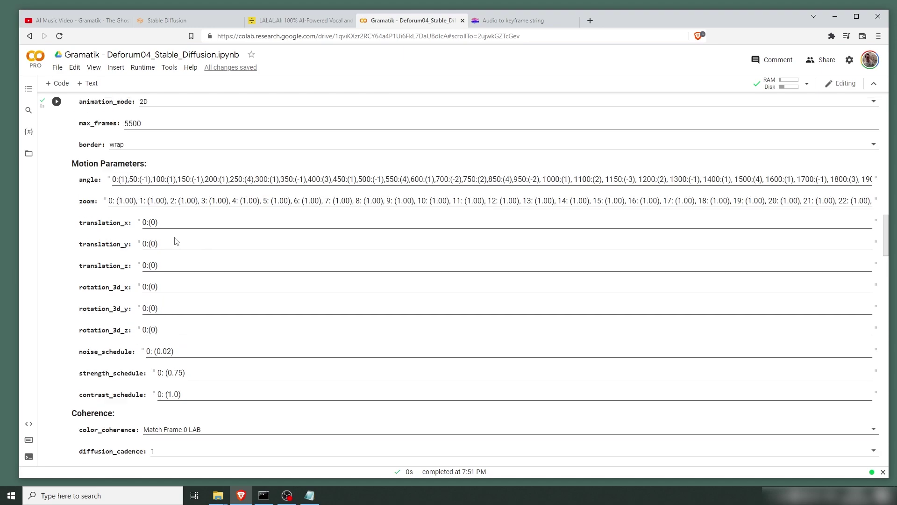
{"action": "scroll", "coordinate": [186, 234], "scroll_direction": "down", "scroll_amount": 2}
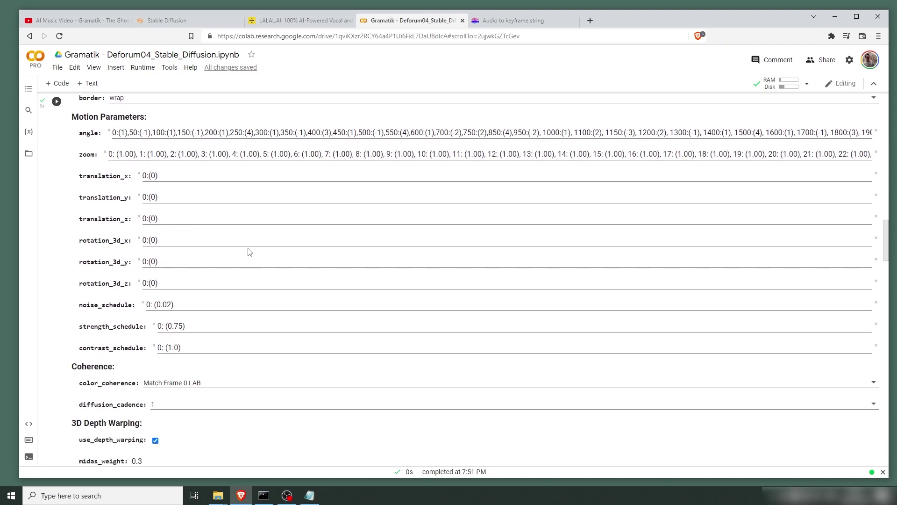
{"action": "scroll", "coordinate": [250, 252], "scroll_direction": "up", "scroll_amount": 2}
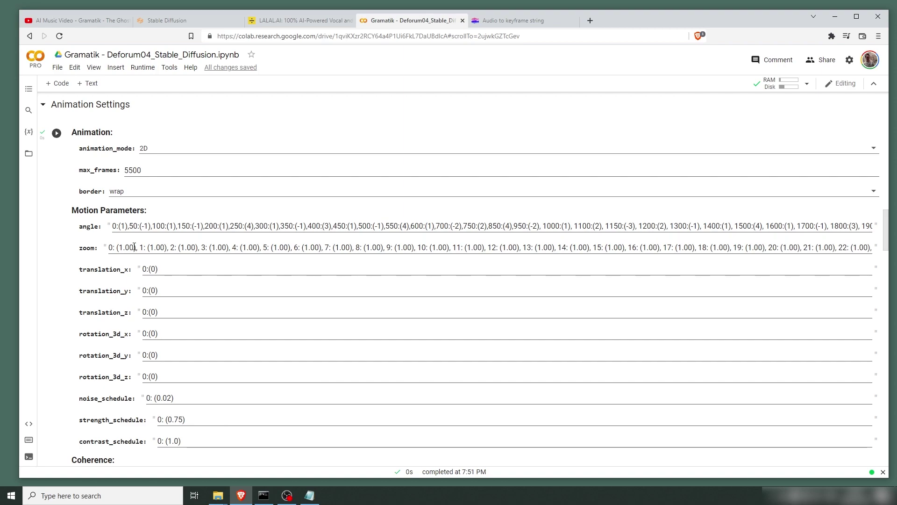
{"action": "left_click", "coordinate": [502, 20]}
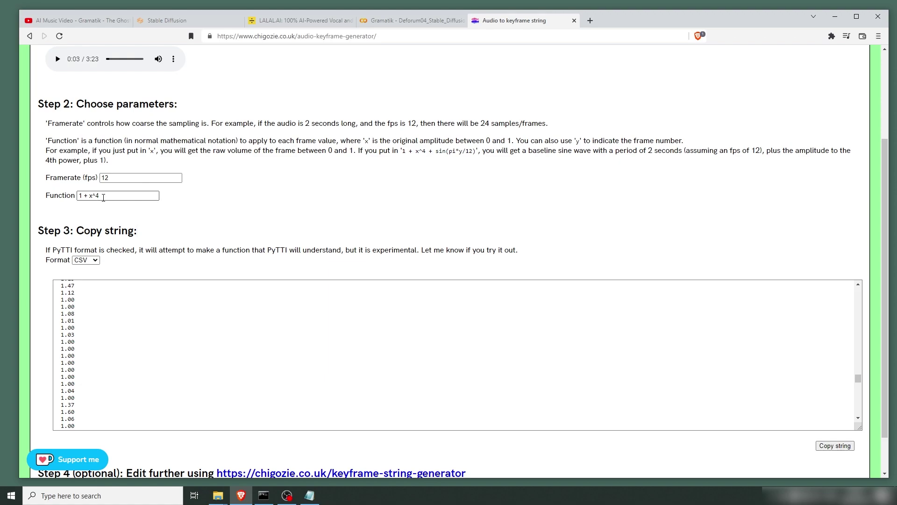
{"action": "left_click", "coordinate": [398, 20]}
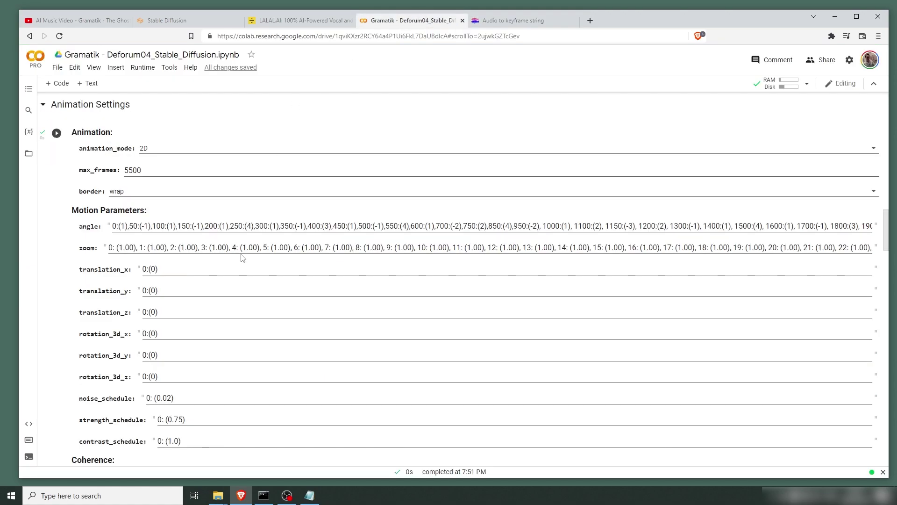
{"action": "scroll", "coordinate": [242, 258], "scroll_direction": "down", "scroll_amount": 2}
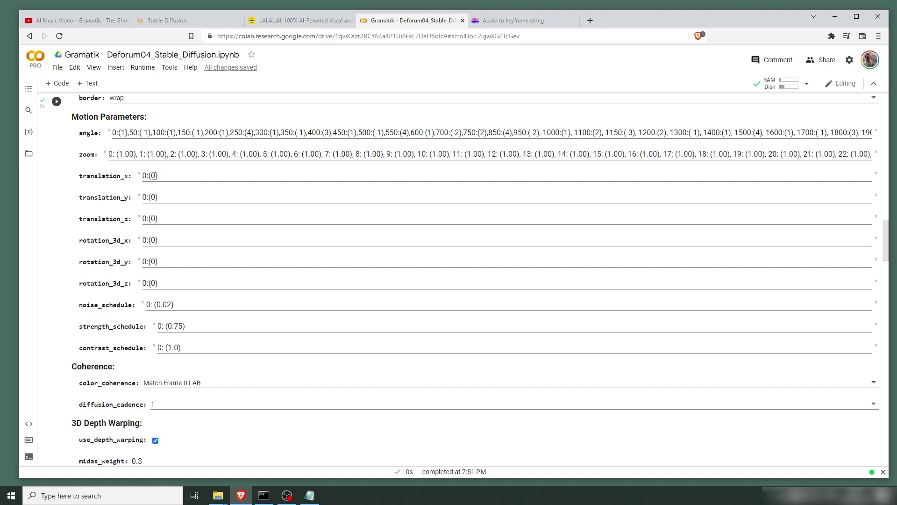
Reduce the keyframe generator's function to just x to output the raw volume values.
{"action": "left_click", "coordinate": [514, 21]}
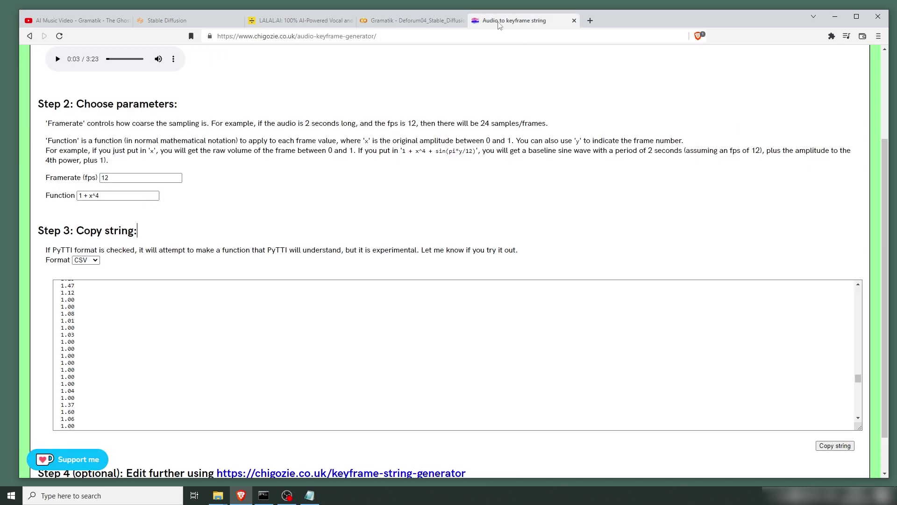
{"action": "double_click", "coordinate": [84, 195]}
{"action": "key", "text": "Delete"}
{"action": "key", "text": "Delete"}
{"action": "key", "text": "Delete"}
{"action": "key", "text": "Delete"}
{"action": "key", "text": "Right"}
{"action": "key", "text": "shift+Right"}
{"action": "key", "text": "shift+Right"}
{"action": "key", "text": "Delete"}
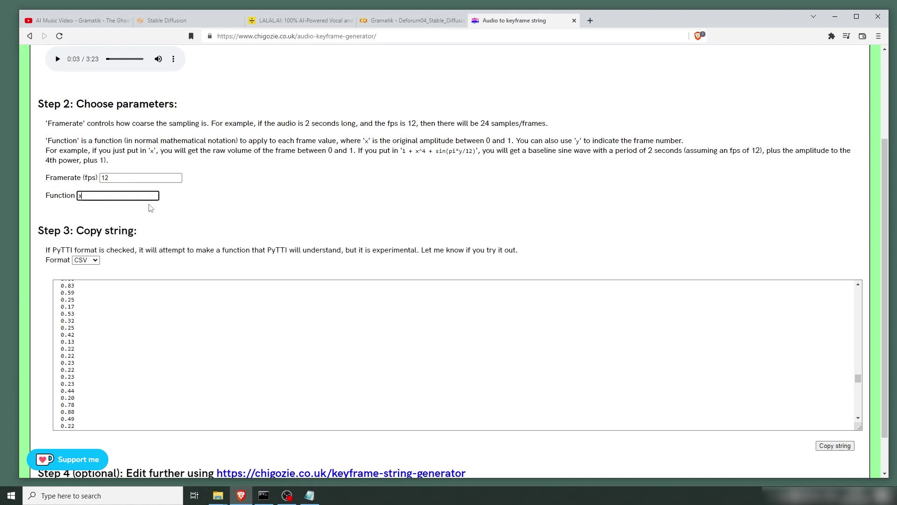
Set the keyframe generator's function to 1 + x^2.
{"action": "type", "text": "^2"}
{"action": "key", "text": "BackSpace"}
{"action": "type", "text": "x0+"}
{"action": "key", "text": "BackSpace"}
{"action": "key", "text": "BackSpace"}
{"action": "type", "text": "+ x^2"}
{"action": "left_click", "coordinate": [254, 209]}
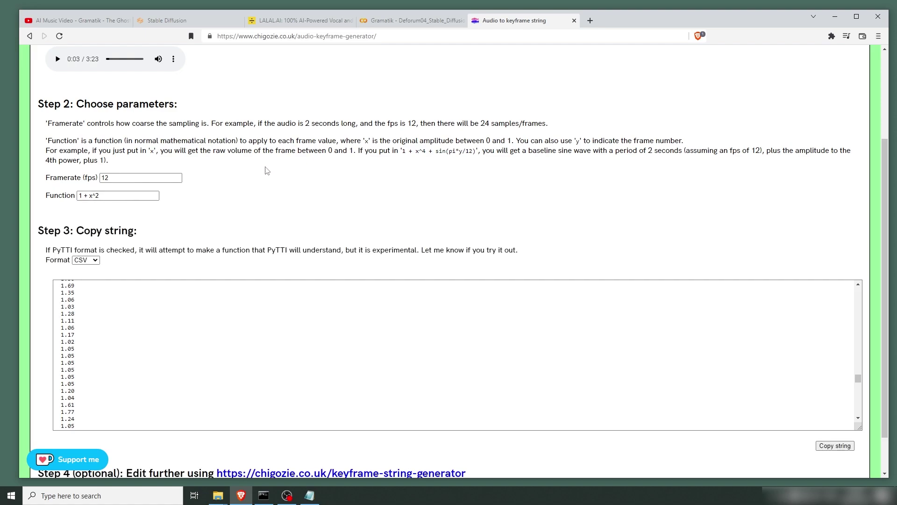
Check the notebook's zoom keyframes, and highlight the base value 1 in the keyframe generator's function.
{"action": "left_click", "coordinate": [382, 20]}
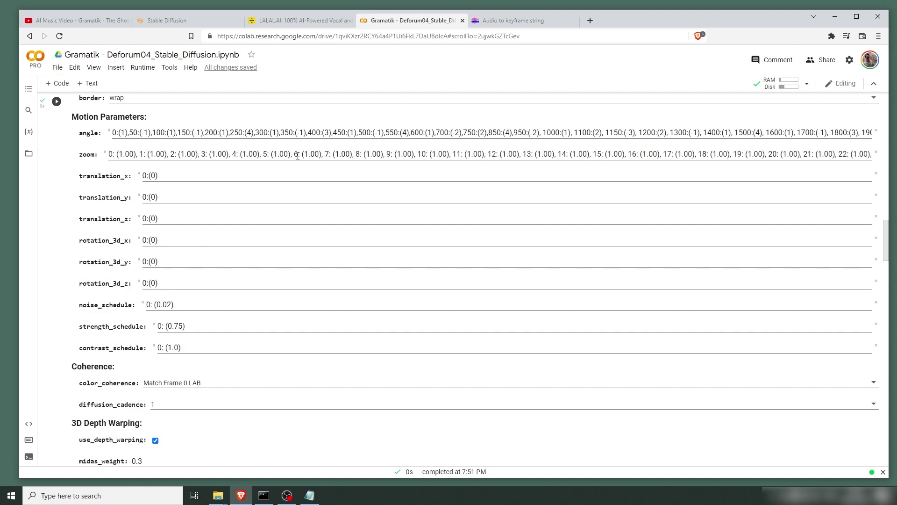
{"action": "left_click", "coordinate": [514, 20]}
{"action": "double_click", "coordinate": [79, 195]}
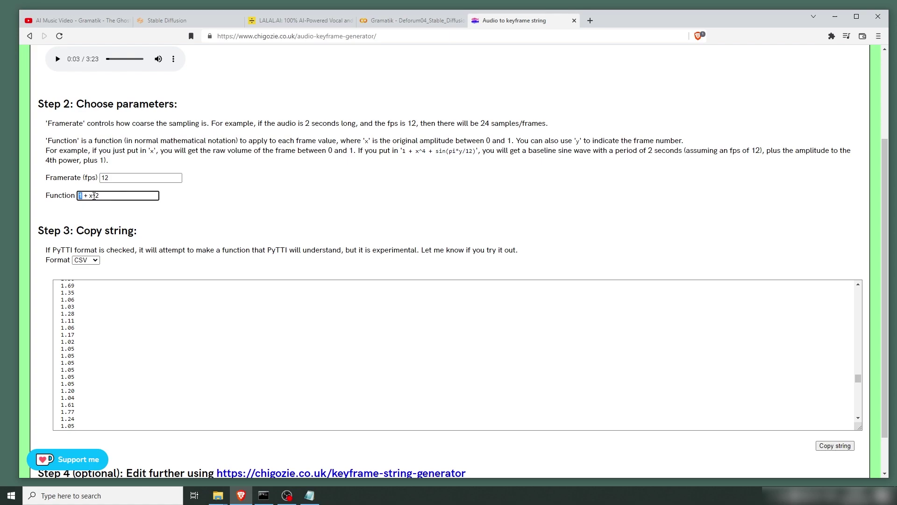
Examine the zoom and angle keyframe strings in the Deforum notebook's motion parameters.
{"action": "left_click", "coordinate": [388, 22]}
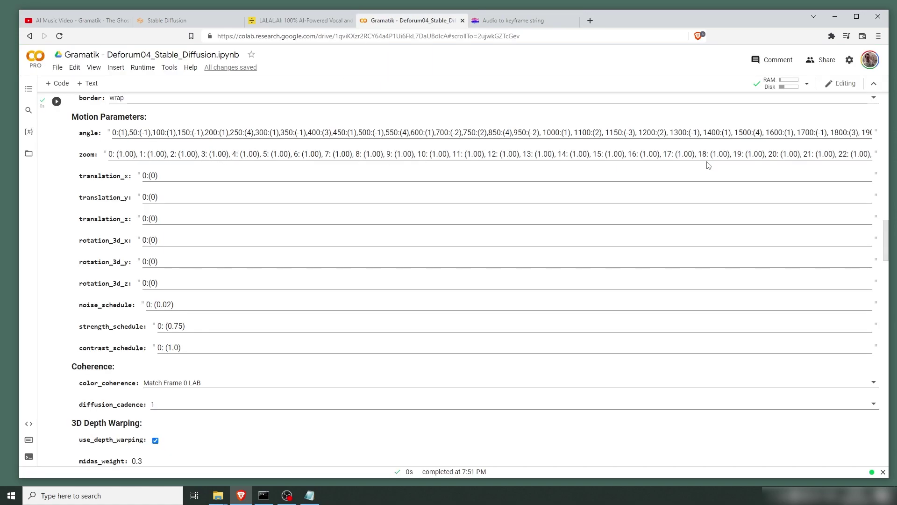
{"action": "left_click_drag", "start_coordinate": [779, 155], "coordinate": [804, 155]}
{"action": "left_click", "coordinate": [804, 155]}
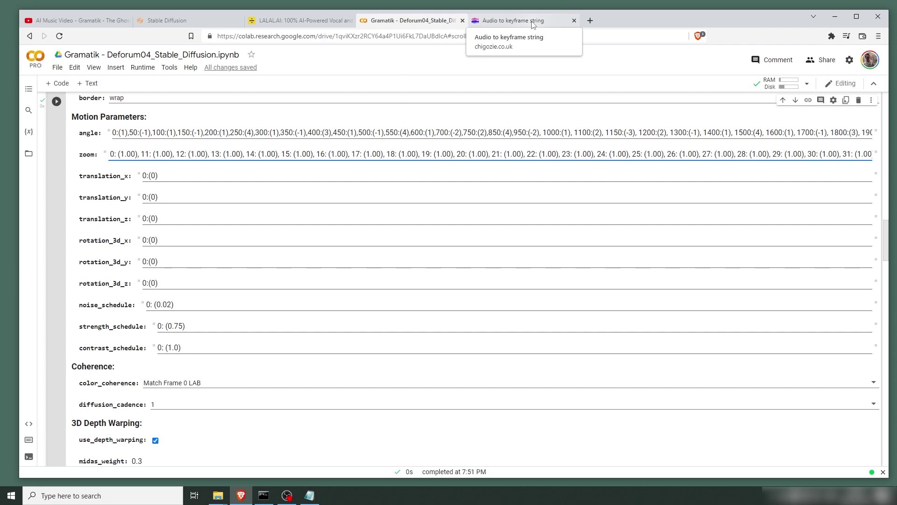
{"action": "scroll", "coordinate": [129, 179], "scroll_direction": "up", "scroll_amount": 1}
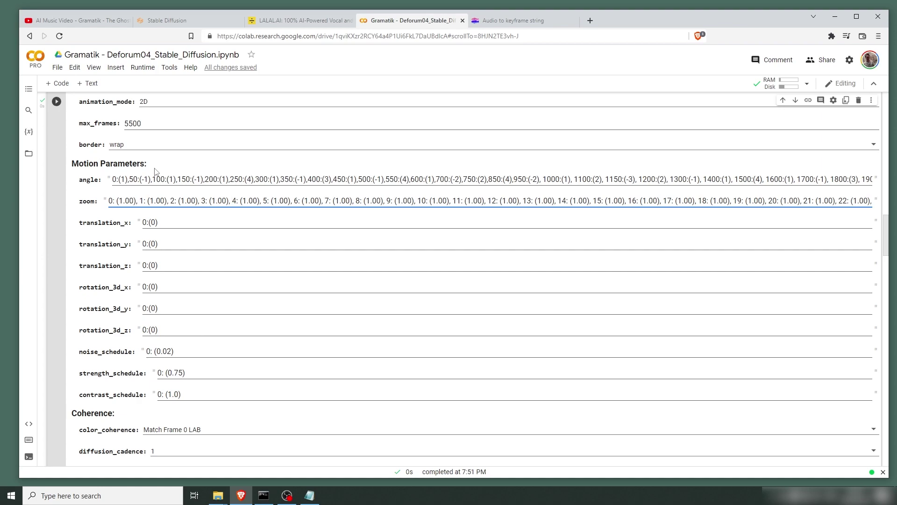
{"action": "double_click", "coordinate": [134, 179]}
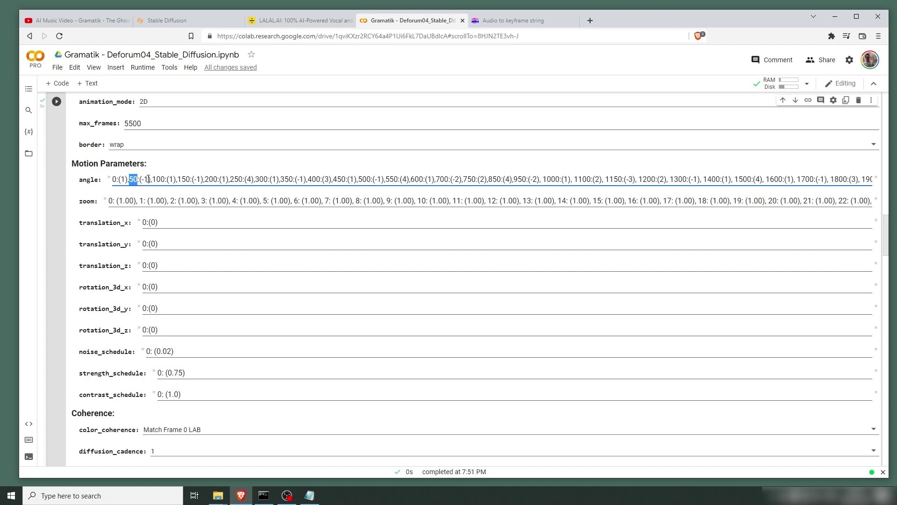
{"action": "left_click_drag", "start_coordinate": [152, 179], "coordinate": [160, 179]}
{"action": "left_click", "coordinate": [168, 179]}
{"action": "left_click_drag", "start_coordinate": [247, 180], "coordinate": [251, 180]}
{"action": "left_click", "coordinate": [274, 179]}
Set the output format in the audio keyframe generator to Disco.
{"action": "left_click", "coordinate": [514, 21]}
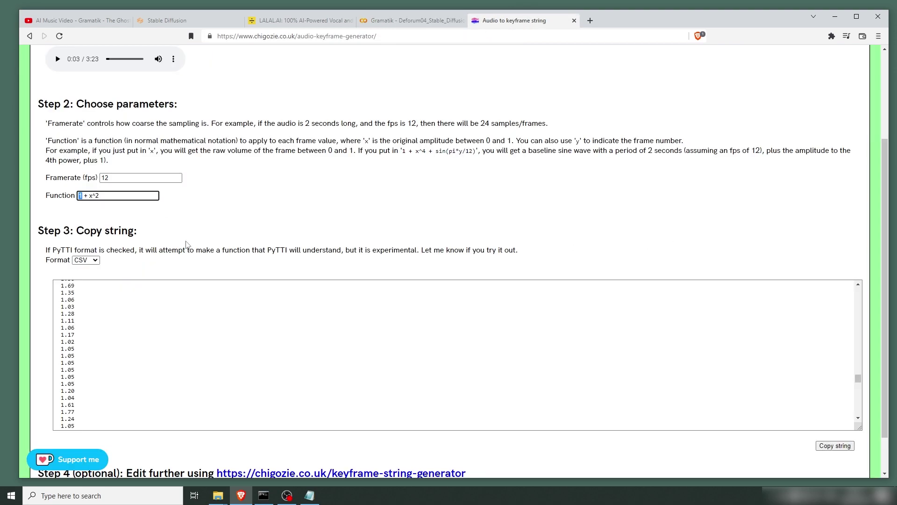
{"action": "scroll", "coordinate": [192, 241], "scroll_direction": "down", "scroll_amount": 1}
{"action": "left_click", "coordinate": [95, 213]}
{"action": "left_click", "coordinate": [82, 221]}
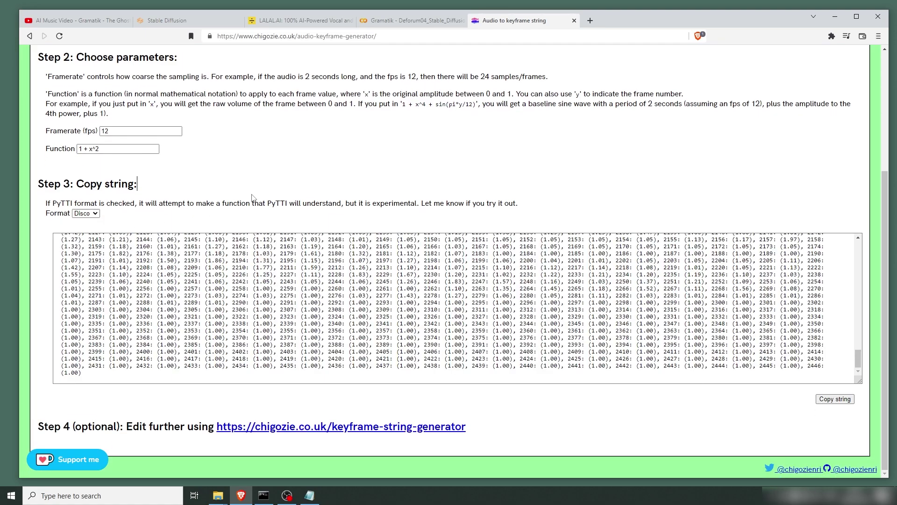
Set the keyframe generator's framerate to 24 fps.
{"action": "scroll", "coordinate": [249, 200], "scroll_direction": "up", "scroll_amount": 2}
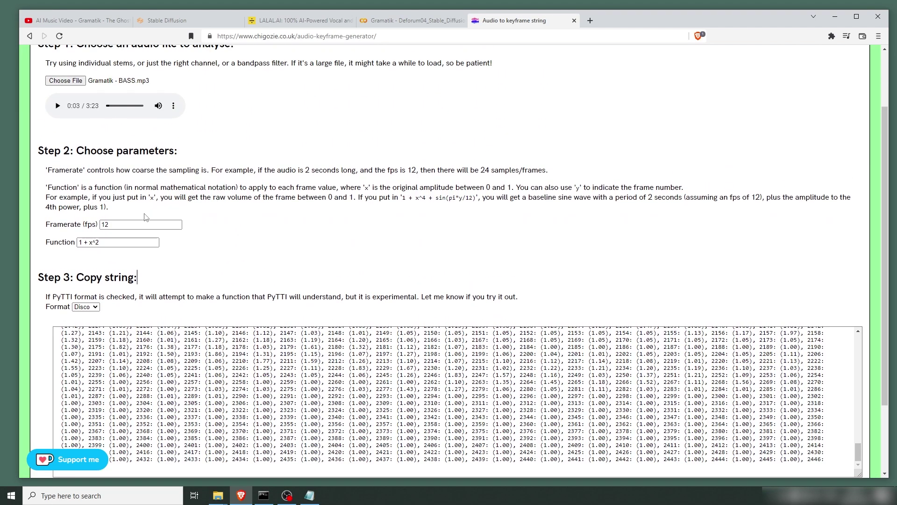
{"action": "double_click", "coordinate": [114, 225]}
{"action": "type", "text": "24"}
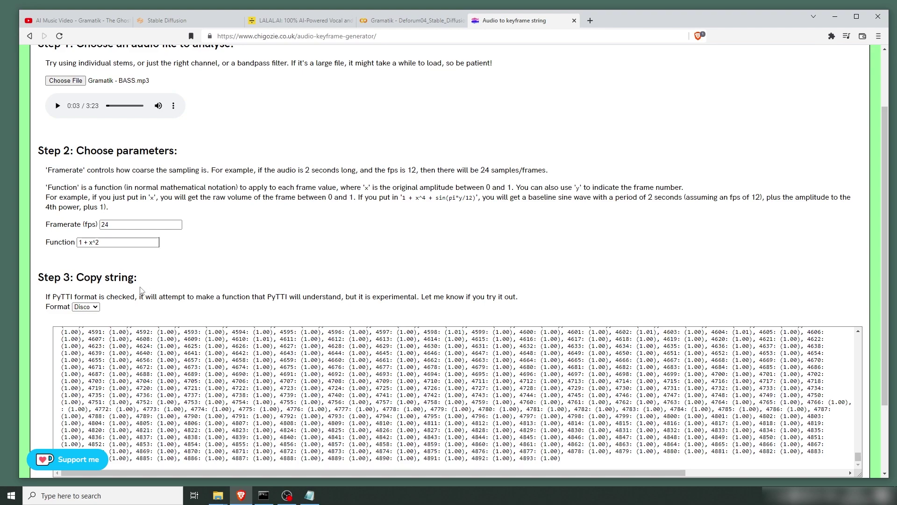
{"action": "left_click", "coordinate": [213, 366]}
Set the keyframe generator's framerate to 30 fps.
{"action": "double_click", "coordinate": [116, 227]}
{"action": "type", "text": "30"}
{"action": "left_click", "coordinate": [274, 279]}
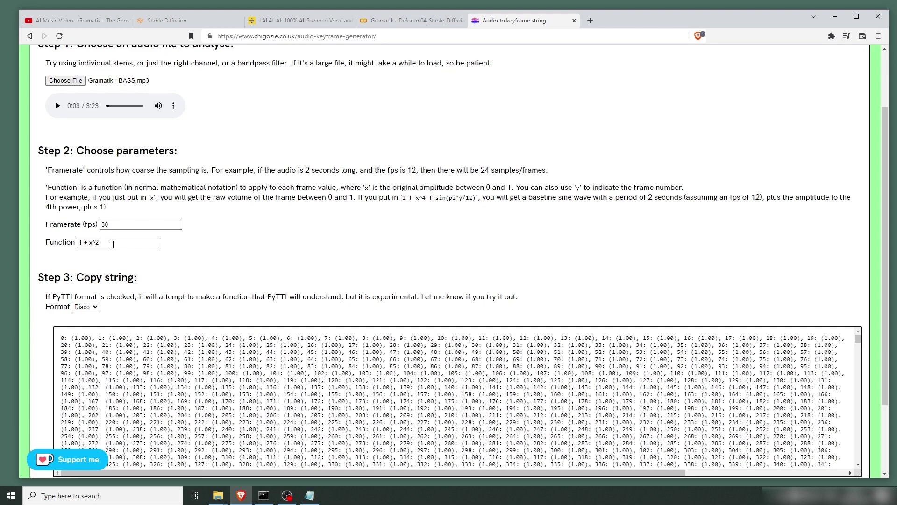
Try an exponent of 4 in the generator's function and restore it to 1 + x^2.
{"action": "left_click", "coordinate": [113, 245]}
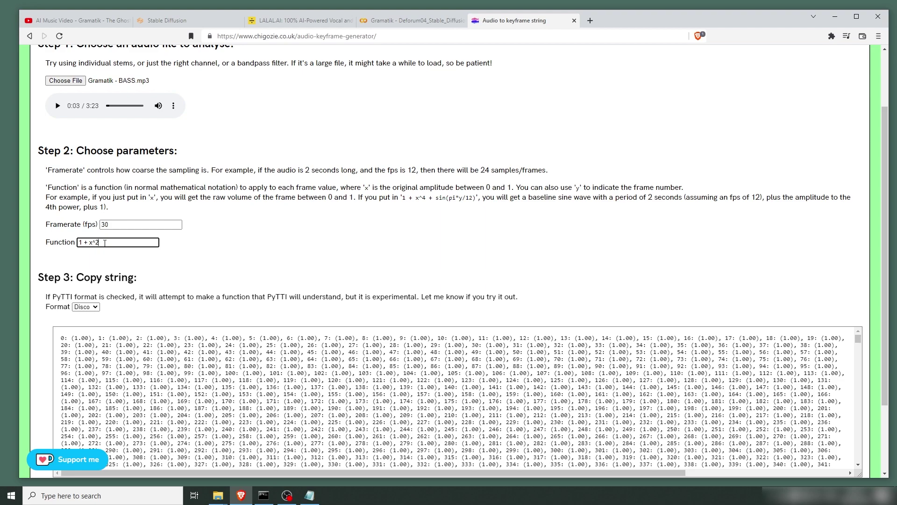
{"action": "key", "text": "BackSpace"}
{"action": "type", "text": "4"}
{"action": "key", "text": "BackSpace"}
{"action": "type", "text": "2"}
Open an empty Notepad document and arrange its window in front of the keyframe generator.
{"action": "key", "text": "super"}
{"action": "type", "text": "notepad"}
{"action": "key", "text": "Return"}
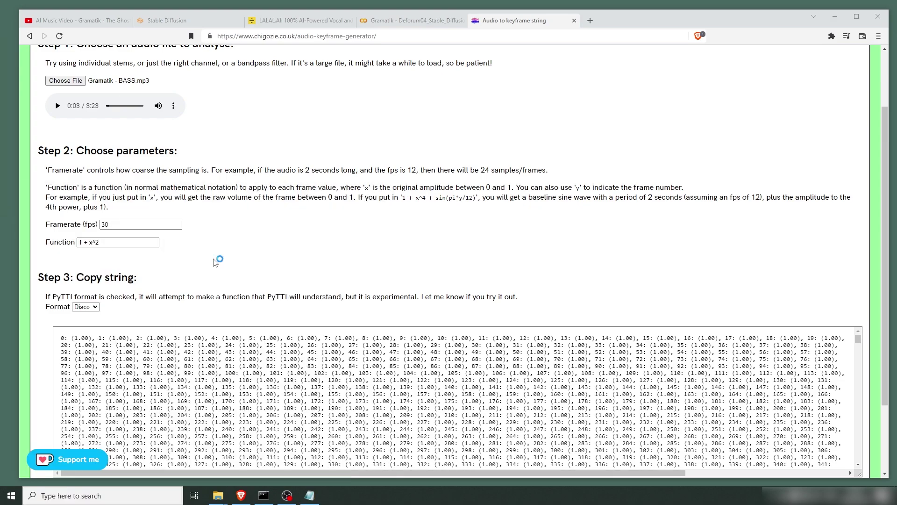
{"action": "left_click_drag", "start_coordinate": [536, 312], "coordinate": [262, 117]}
{"action": "left_click_drag", "start_coordinate": [343, 255], "coordinate": [342, 315]}
{"action": "left_click_drag", "start_coordinate": [291, 121], "coordinate": [368, 111]}
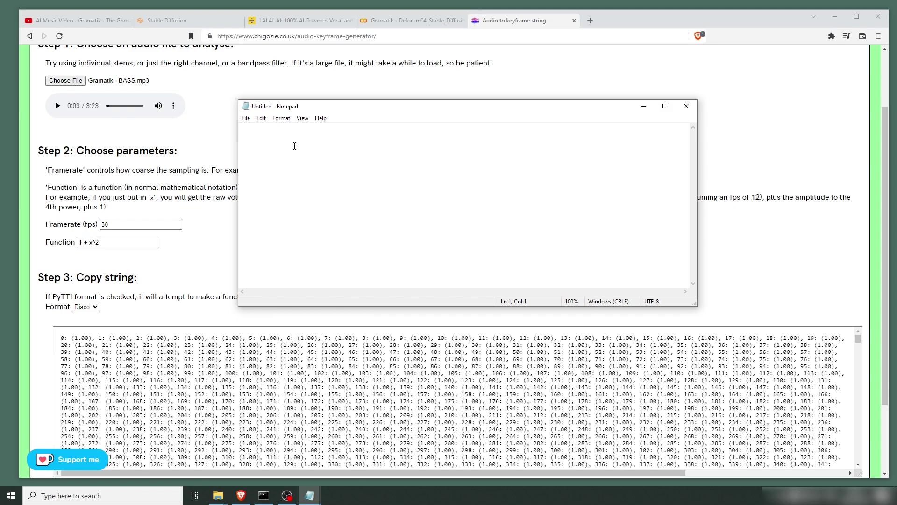
List the sample volume values 0, 0.4 and 0.1 on separate lines in the Notepad document.
{"action": "type", "text": "0 "}
{"action": "type", "text": "0"}
{"action": "key", "text": "BackSpace"}
{"action": "type", "text": ".4"}
{"action": "key", "text": "Return"}
{"action": "type", "text": "0.1"}
{"action": "left_click_drag", "start_coordinate": [252, 144], "coordinate": [234, 146]}
{"action": "left_click", "coordinate": [258, 149]}
Write 1 + 0.4^2 below the sample values and multiply 0.4 by 0.4 in Calculator.
{"action": "type", "text": "1"}
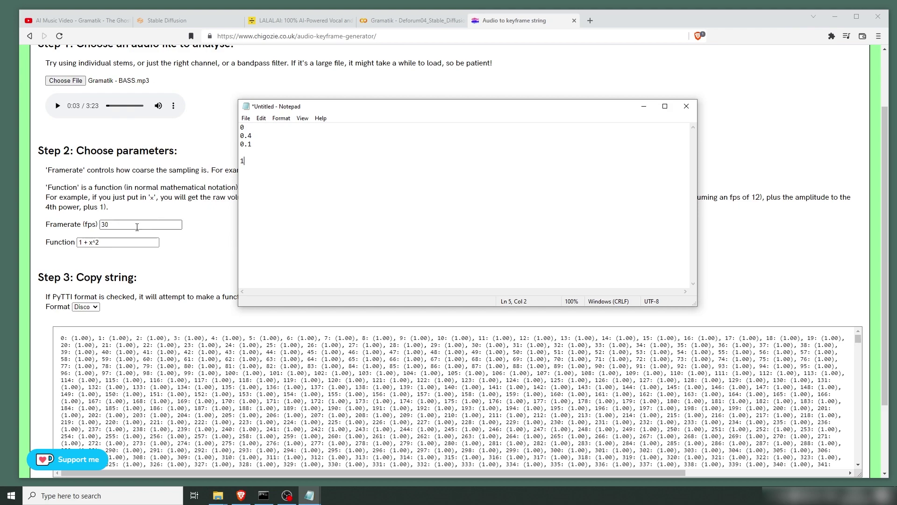
{"action": "type", "text": " + 0.4^2"}
{"action": "key", "text": "super"}
{"action": "type", "text": "calc"}
{"action": "key", "text": "Return"}
{"action": "type", "text": "0.4"}
{"action": "key", "text": "asterisk"}
{"action": "type", "text": "0.4"}
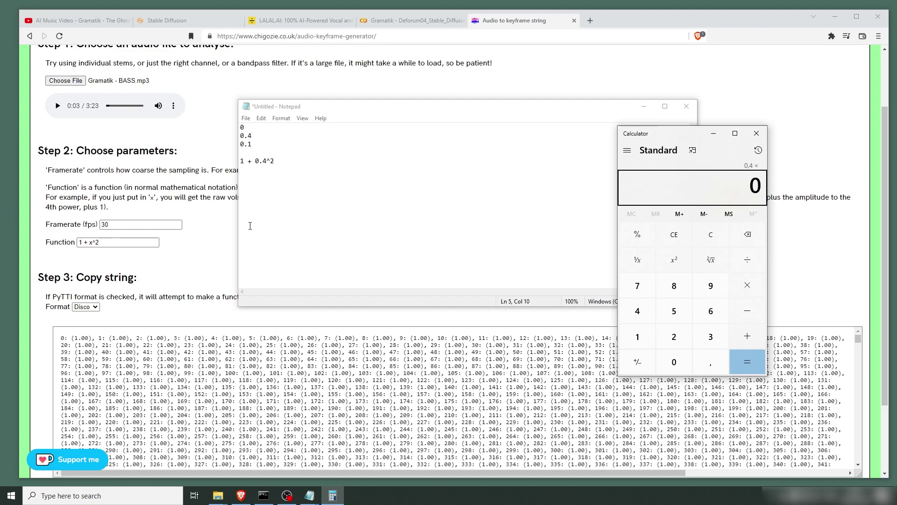
{"action": "key", "text": "Return"}
Complete the Notepad line as 1 + 0.4^2 = 1,16 and start a second line with 1 + 0.4^4 =.
{"action": "key", "text": "alt+Tab"}
{"action": "type", "text": "1,16"}
{"action": "key", "text": "Return"}
{"action": "type", "text": "1 + 0.4^4"}
{"action": "key", "text": "Up"}
{"action": "type", "text": "="}
{"action": "key", "text": "Down"}
{"action": "type", "text": "="}
Calculate 0.4 to the fourth power in Calculator and write 1,0256 as the result of 1 + 0.4^4 in Notepad.
{"action": "key", "text": "alt+Tab"}
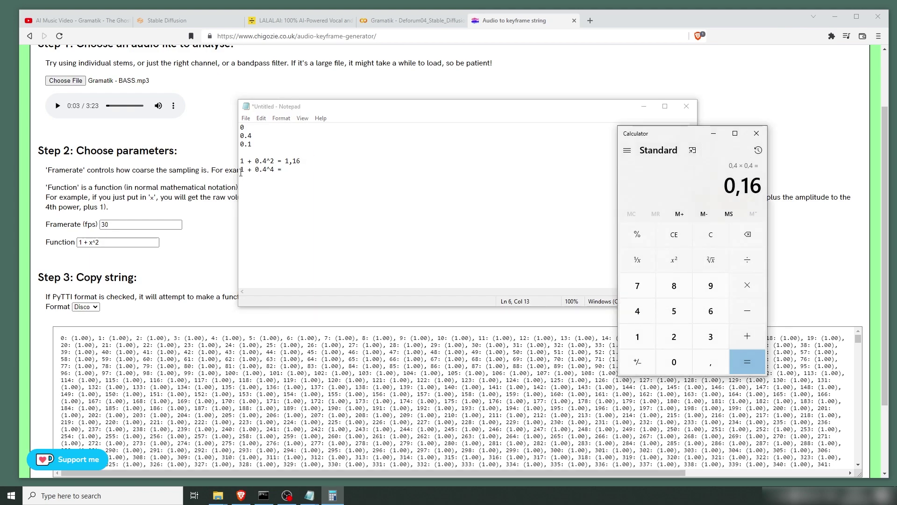
{"action": "type", "text": "*0,4"}
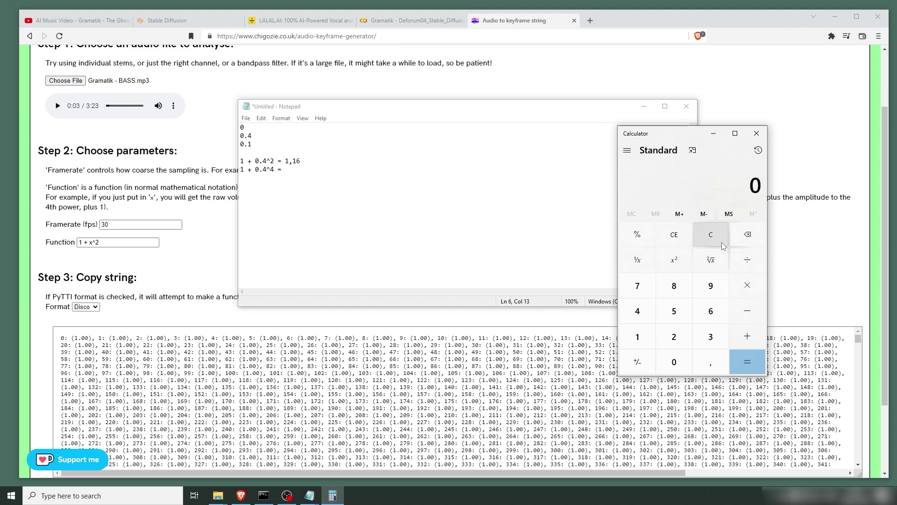
{"action": "type", "text": "*0,4"}
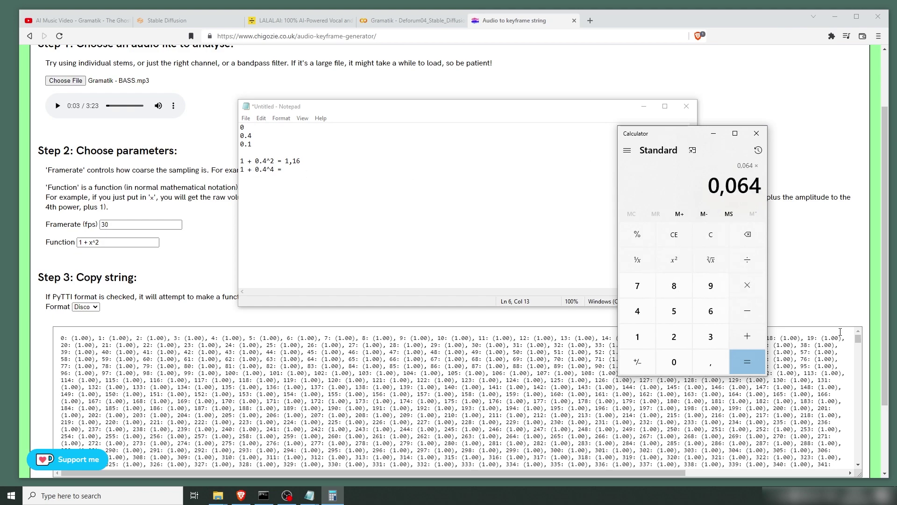
{"action": "key", "text": "Return"}
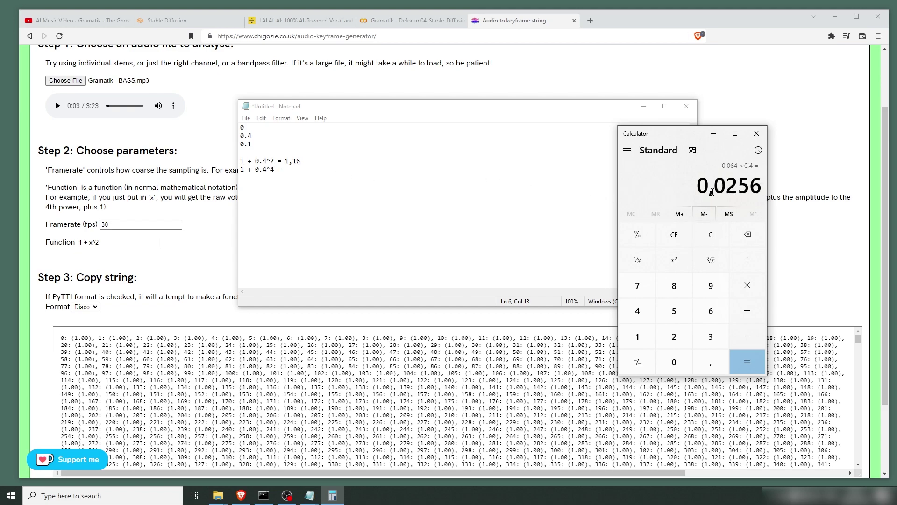
{"action": "left_click", "coordinate": [297, 169]}
{"action": "type", "text": "1"}
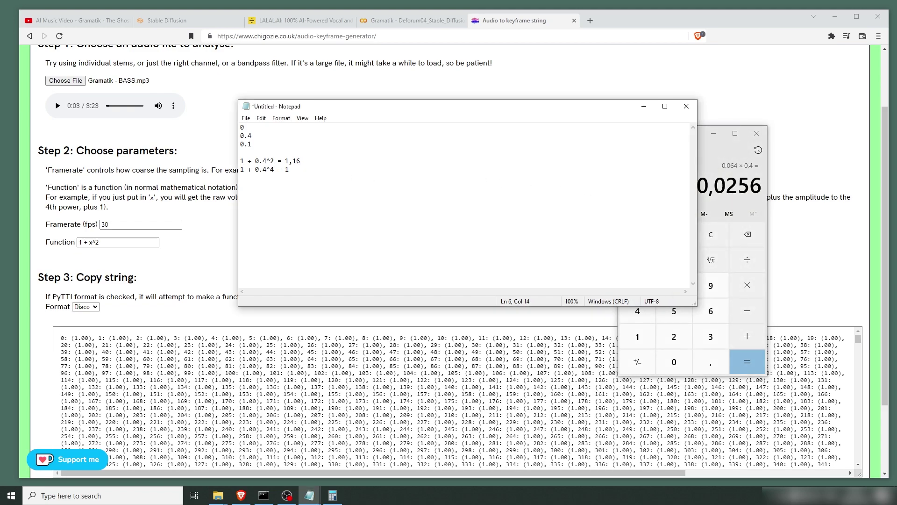
{"action": "type", "text": ",0256"}
{"action": "left_click_drag", "start_coordinate": [255, 161], "coordinate": [265, 161]}
{"action": "left_click", "coordinate": [269, 162]}
Copy the entire Disco keyframe string for the function 1 + x^2 from the keyframe generator.
{"action": "left_click", "coordinate": [97, 242]}
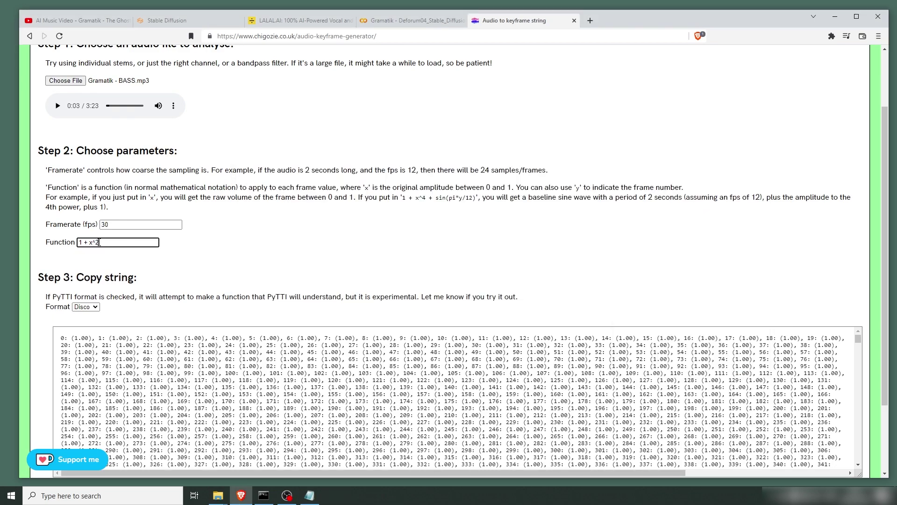
{"action": "left_click", "coordinate": [103, 242]}
{"action": "scroll", "coordinate": [286, 251], "scroll_direction": "down", "scroll_amount": 1}
{"action": "left_click", "coordinate": [175, 309]}
{"action": "key", "text": "ctrl+a"}
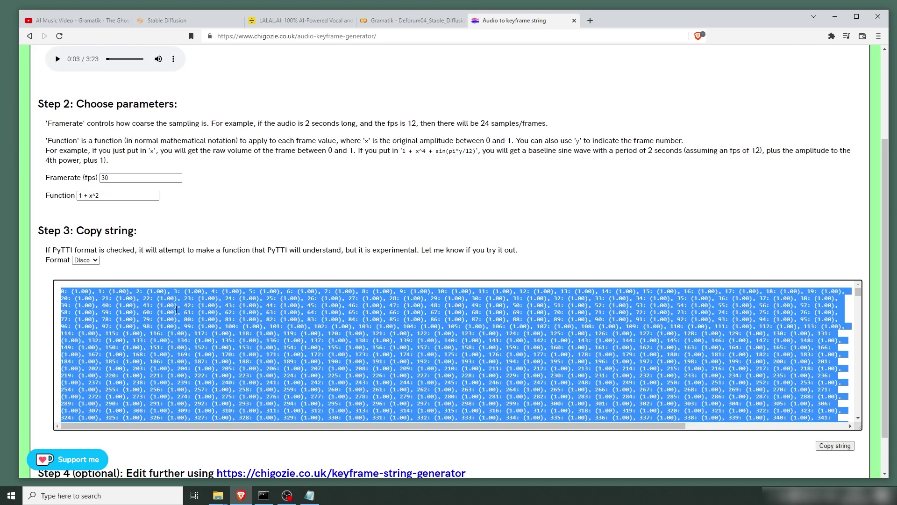
Replace the Deforum notebook's entire zoom value with the copied keyframe string.
{"action": "left_click", "coordinate": [411, 20]}
{"action": "left_click", "coordinate": [186, 204]}
{"action": "key", "text": "ctrl+a"}
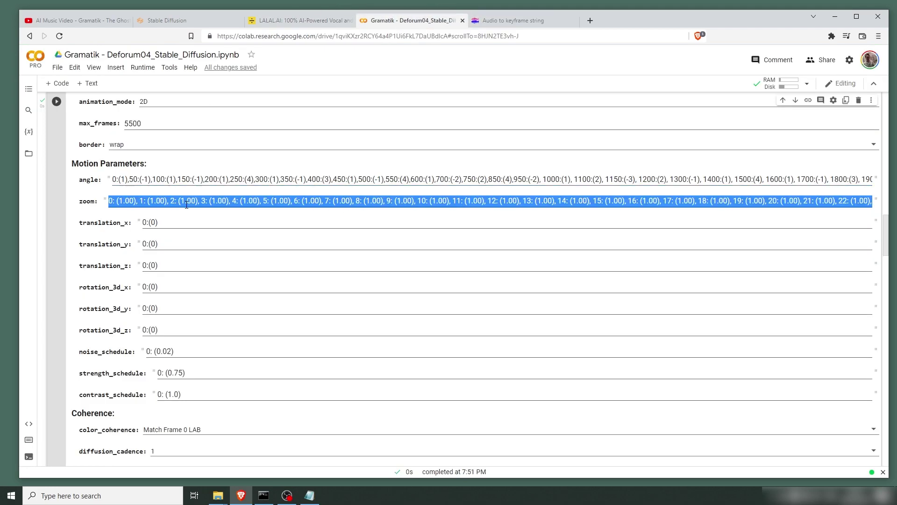
{"action": "key", "text": "ctrl+v"}
Choose 2D as the animation_mode in the notebook's animation settings.
{"action": "scroll", "coordinate": [187, 205], "scroll_direction": "up", "scroll_amount": 3}
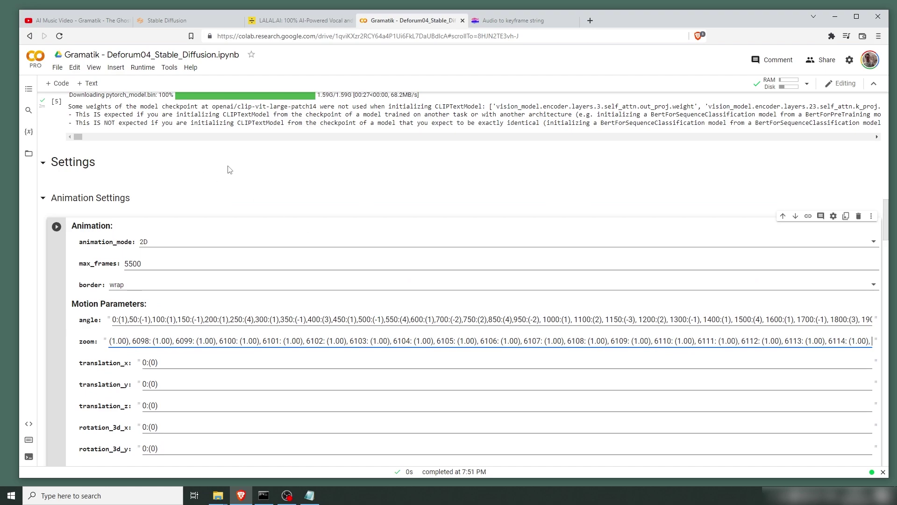
{"action": "scroll", "coordinate": [229, 168], "scroll_direction": "down", "scroll_amount": 2}
{"action": "left_click", "coordinate": [179, 151]}
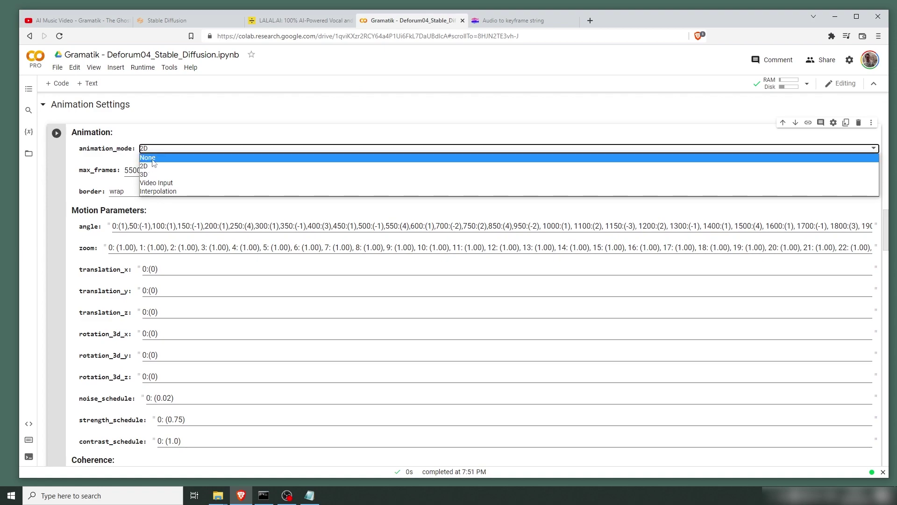
{"action": "left_click", "coordinate": [148, 168]}
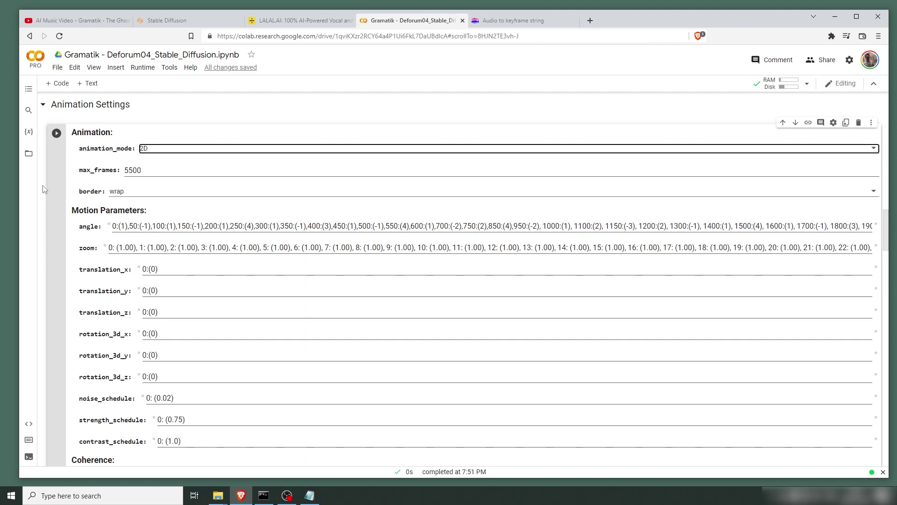
Check the generator's framerate and highlight the notebook's max_frames value.
{"action": "key", "text": "ctrl+Tab"}
{"action": "left_click", "coordinate": [121, 178]}
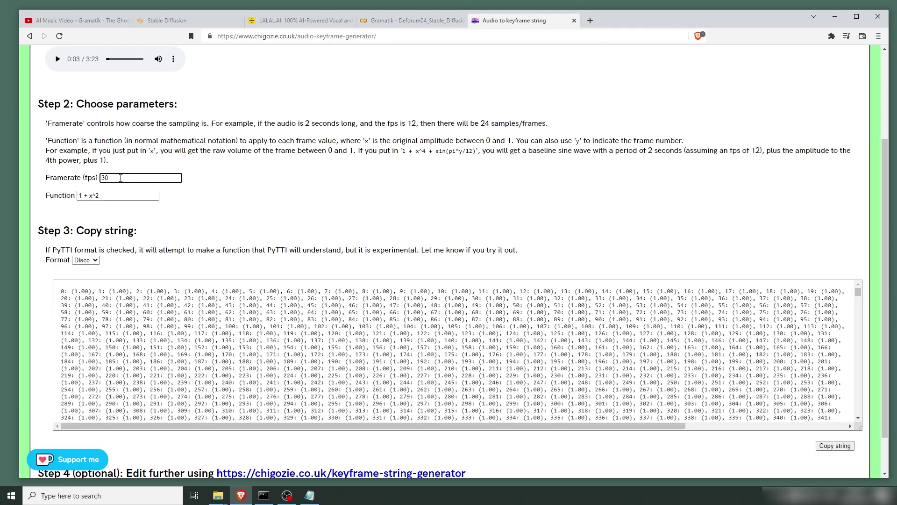
{"action": "left_click", "coordinate": [420, 22]}
{"action": "double_click", "coordinate": [163, 171]}
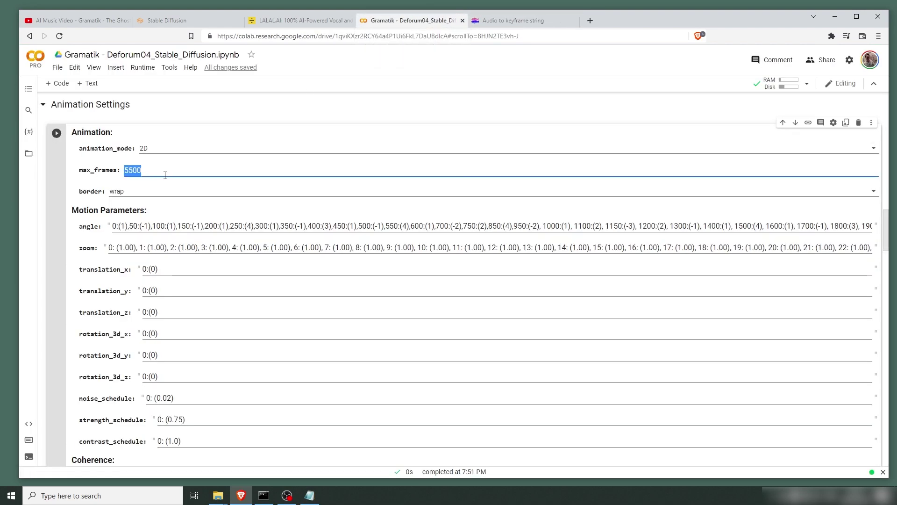
Review the strength_schedule setting and calculate 50 × 0.75 in Calculator.
{"action": "scroll", "coordinate": [217, 210], "scroll_direction": "down", "scroll_amount": 3}
{"action": "scroll", "coordinate": [217, 210], "scroll_direction": "down", "scroll_amount": 2}
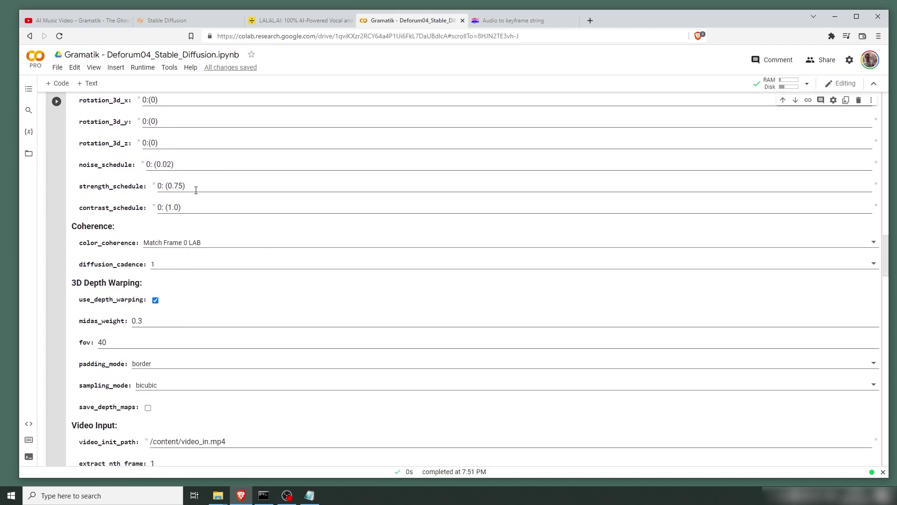
{"action": "scroll", "coordinate": [196, 189], "scroll_direction": "up", "scroll_amount": 1}
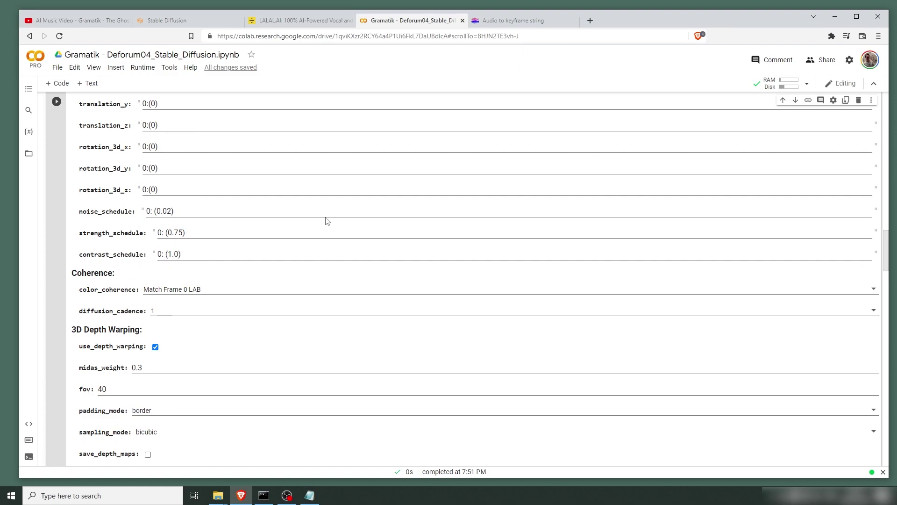
{"action": "key", "text": "super"}
{"action": "type", "text": "ca"}
{"action": "key", "text": "Return"}
{"action": "type", "text": "50"}
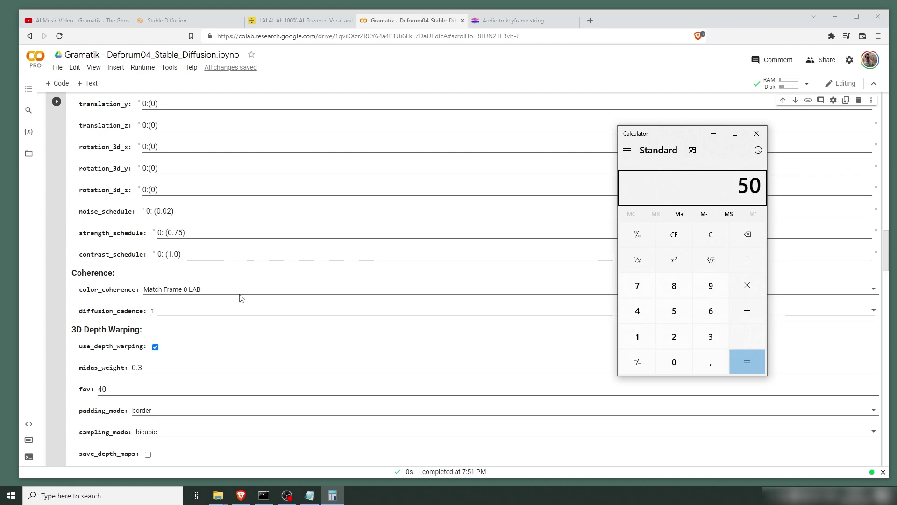
{"action": "key", "text": "asterisk"}
{"action": "type", "text": "0,75"}
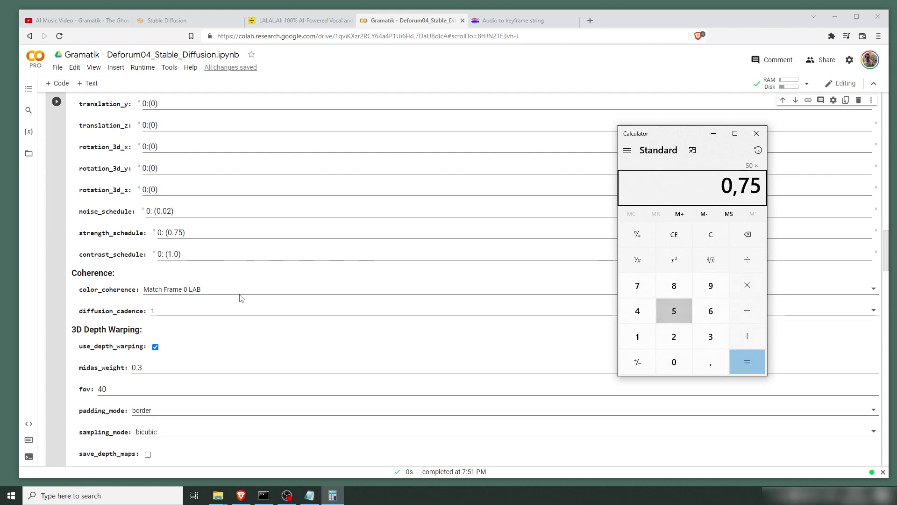
{"action": "key", "text": "Return"}
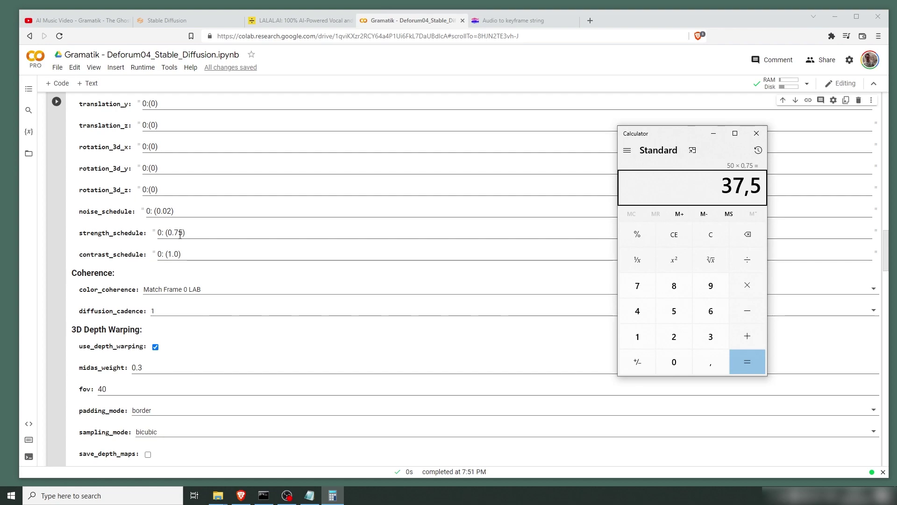
{"action": "key", "text": "alt+F4"}
Set diffusion_cadence to 2 in the notebook's coherence settings.
{"action": "scroll", "coordinate": [239, 281], "scroll_direction": "down", "scroll_amount": 2}
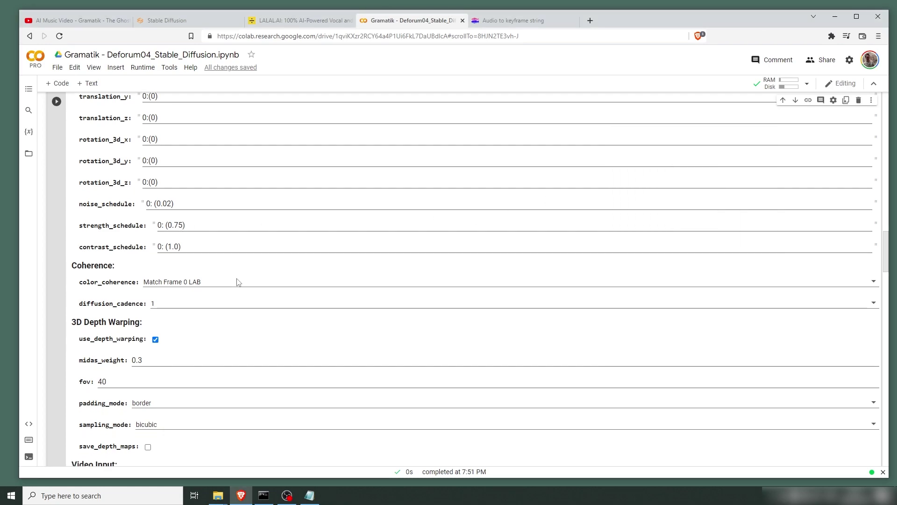
{"action": "left_click", "coordinate": [181, 218]}
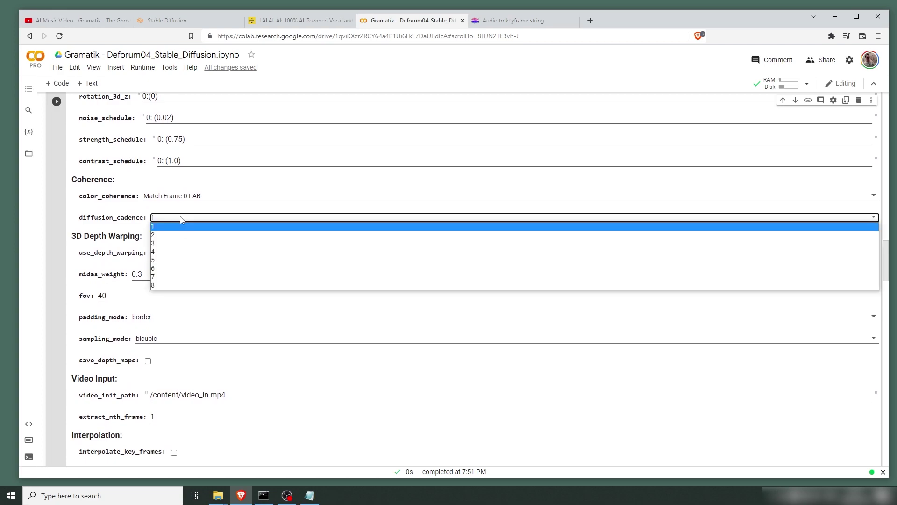
{"action": "left_click", "coordinate": [164, 235]}
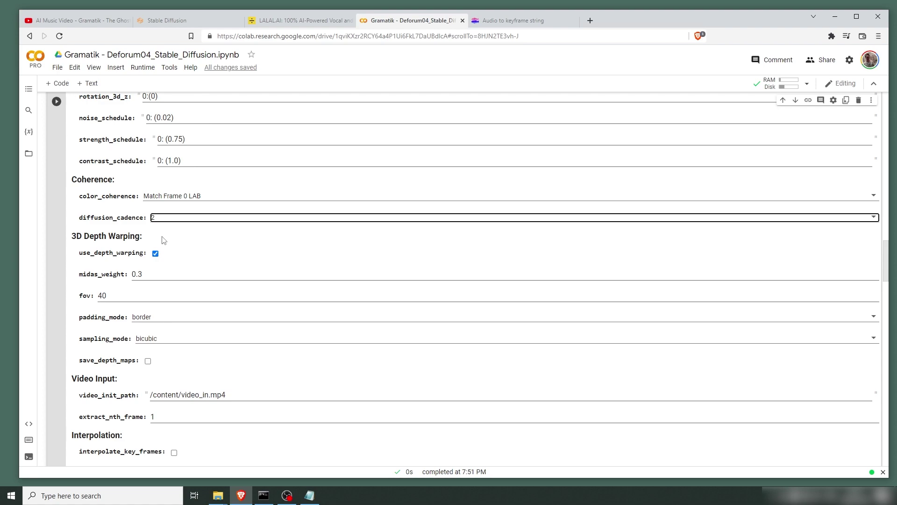
Review the remaining animation settings and enable resume_from_timestring under Resume Animation.
{"action": "left_click", "coordinate": [55, 226]}
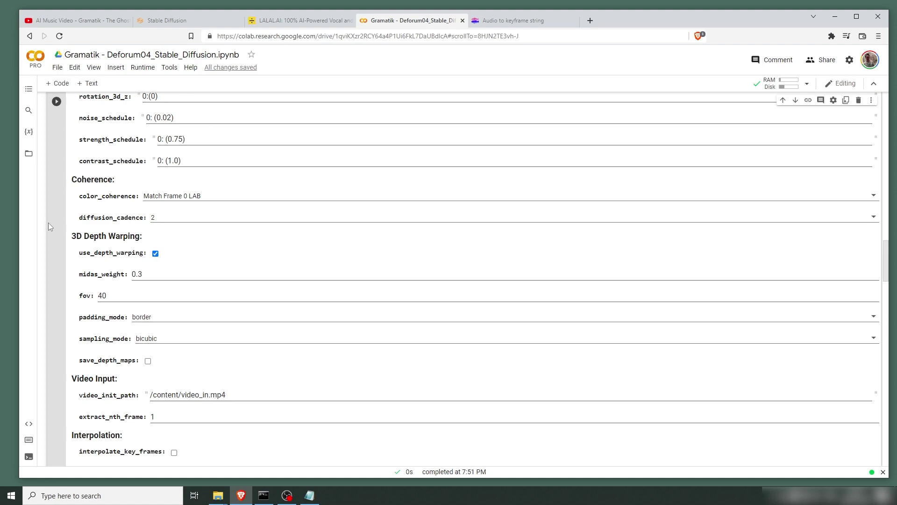
{"action": "scroll", "coordinate": [50, 217], "scroll_direction": "down", "scroll_amount": 1}
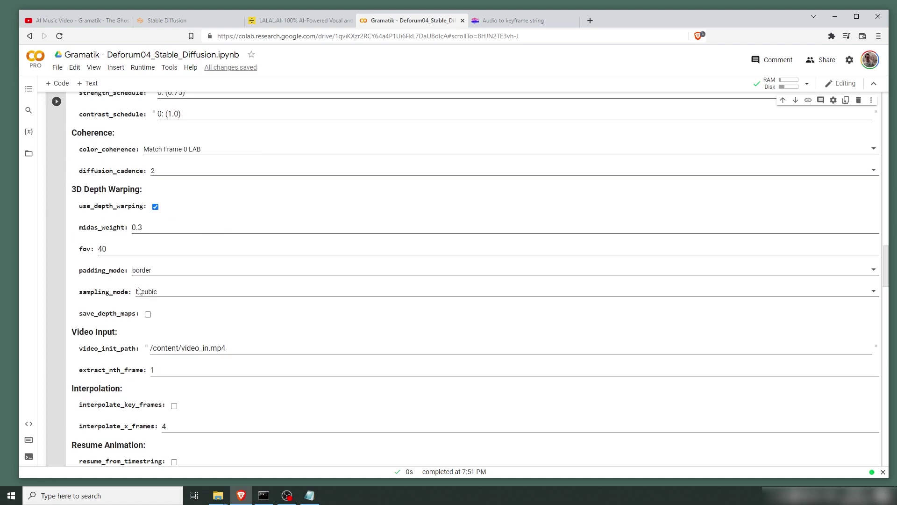
{"action": "scroll", "coordinate": [165, 215], "scroll_direction": "down", "scroll_amount": 2}
{"action": "scroll", "coordinate": [165, 216], "scroll_direction": "down", "scroll_amount": 4}
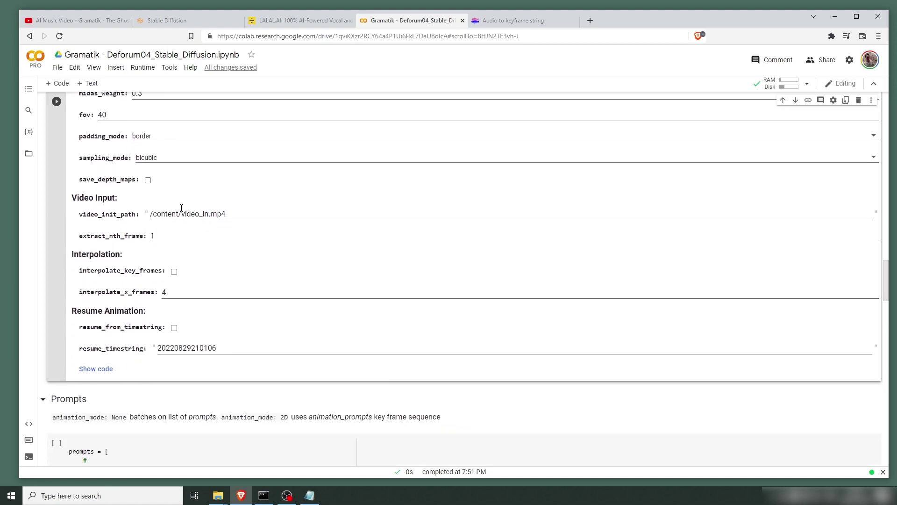
{"action": "scroll", "coordinate": [58, 204], "scroll_direction": "down", "scroll_amount": 2}
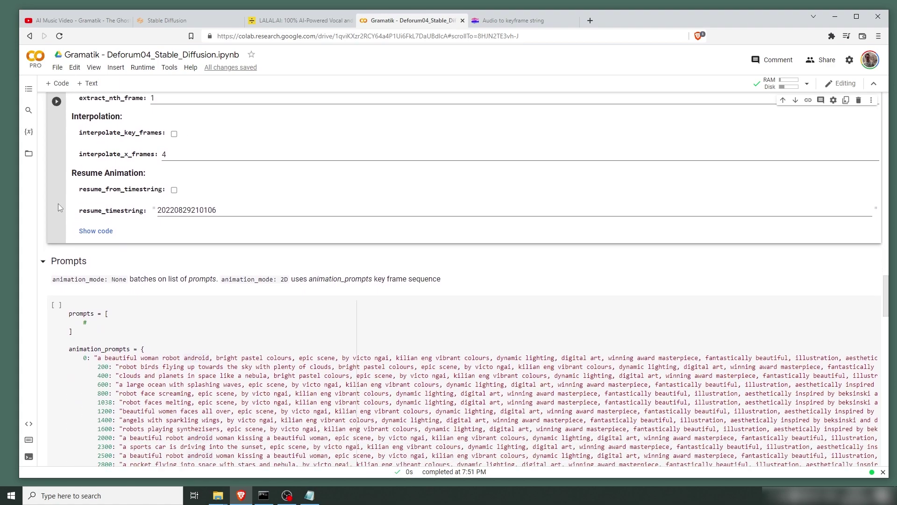
{"action": "left_click_drag", "start_coordinate": [71, 163], "coordinate": [248, 198]}
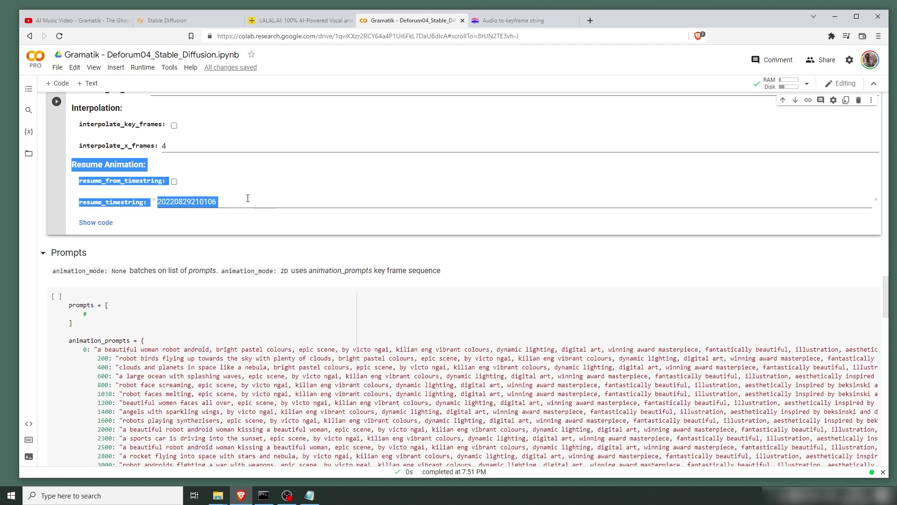
{"action": "left_click", "coordinate": [109, 165]}
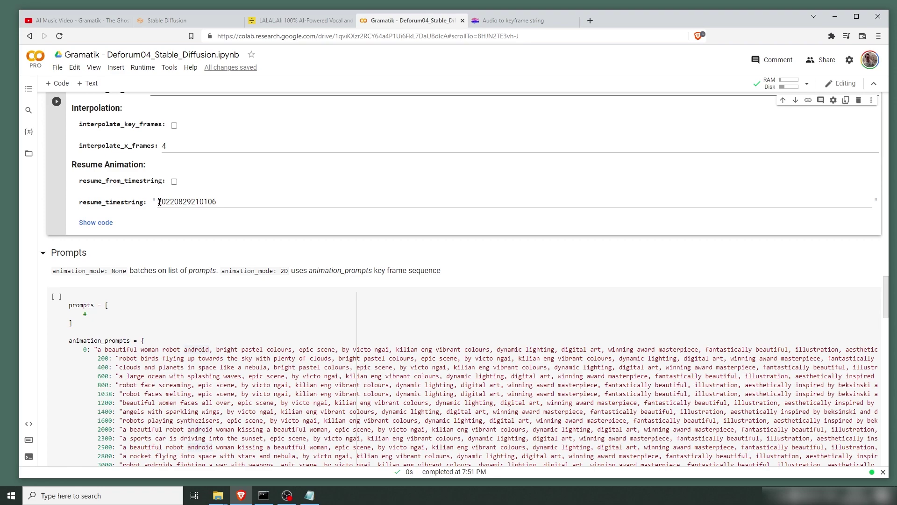
{"action": "left_click", "coordinate": [174, 181]}
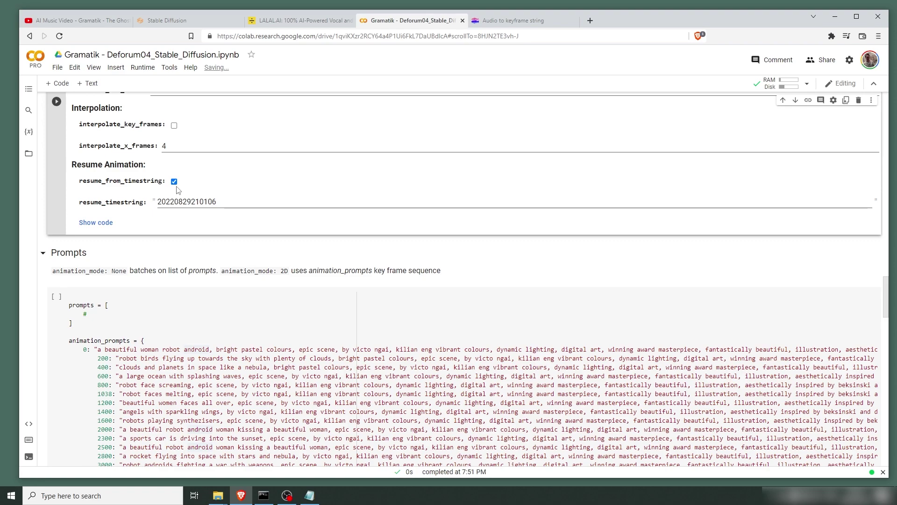
Examine the notebook's prompts list and compare the frame 0 animation prompt with the prompt in the Stable Diffusion web UI.
{"action": "scroll", "coordinate": [185, 261], "scroll_direction": "down", "scroll_amount": 3}
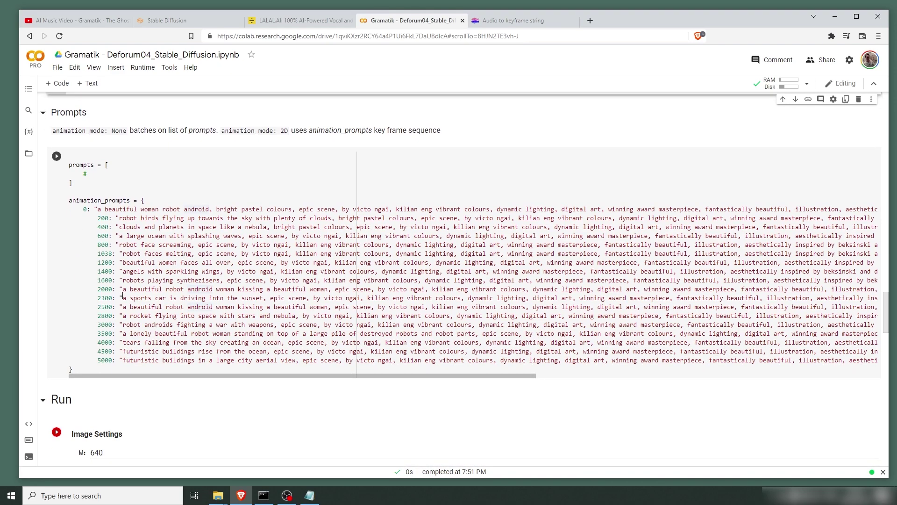
{"action": "left_click_drag", "start_coordinate": [69, 165], "coordinate": [73, 183]}
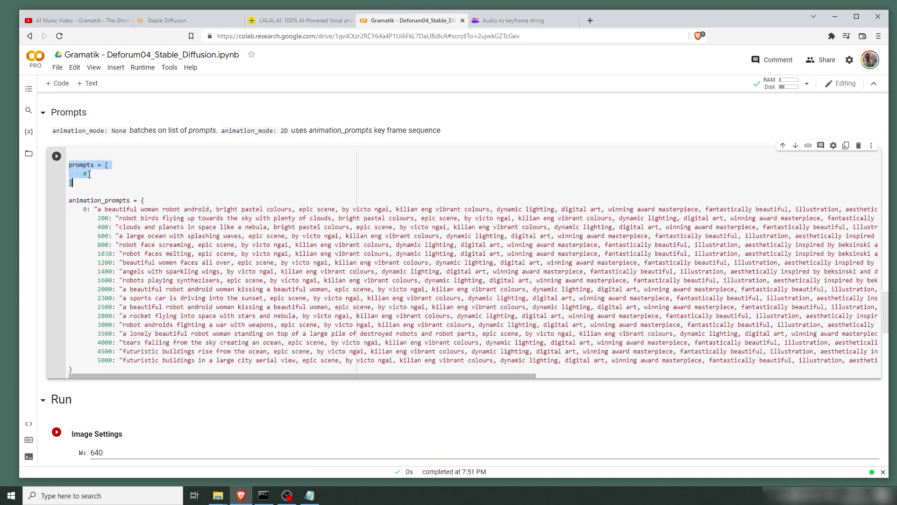
{"action": "left_click", "coordinate": [90, 174]}
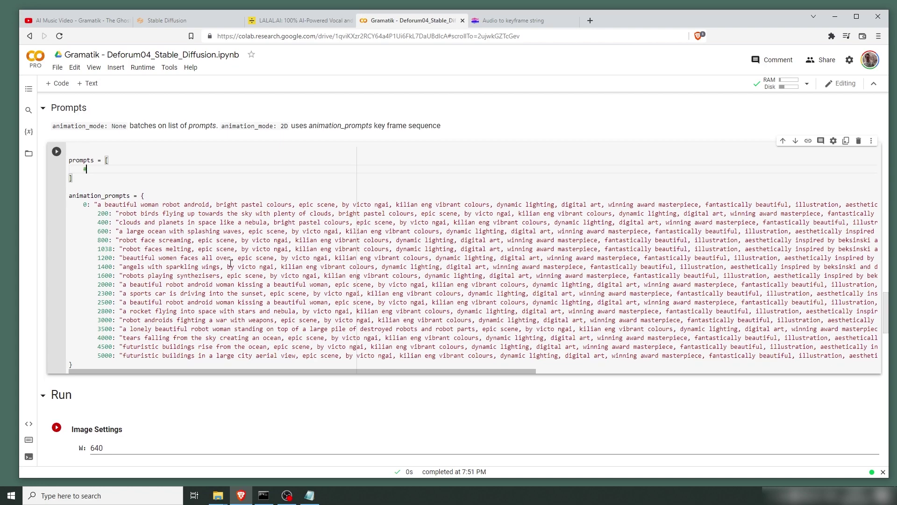
{"action": "scroll", "coordinate": [227, 250], "scroll_direction": "down", "scroll_amount": 1}
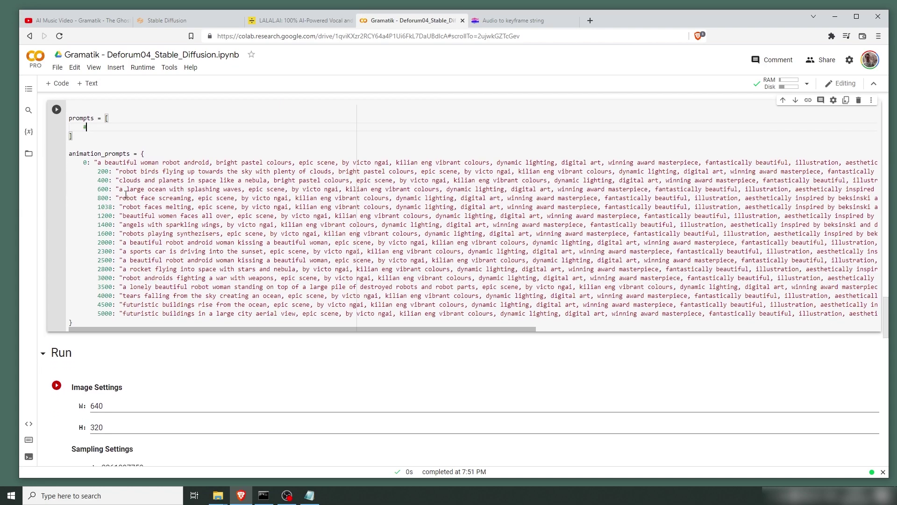
{"action": "left_click", "coordinate": [85, 162]}
{"action": "left_click_drag", "start_coordinate": [98, 163], "coordinate": [120, 162]}
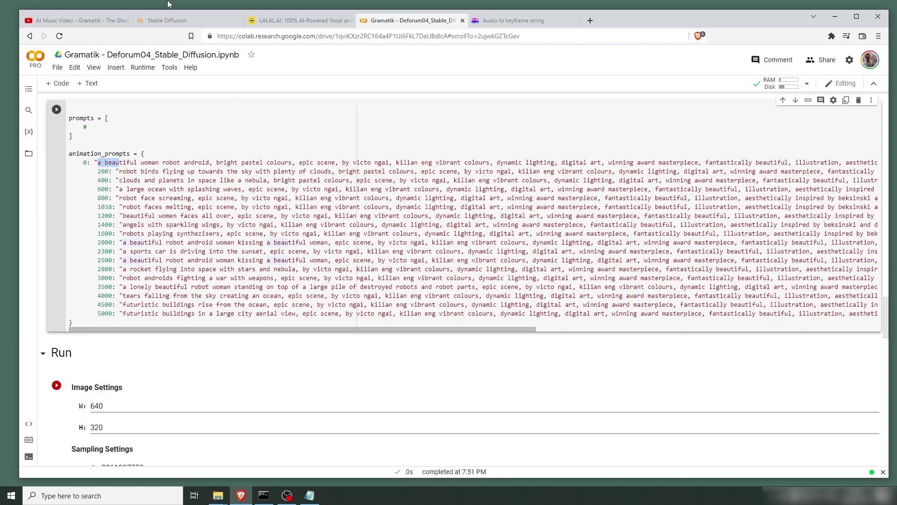
{"action": "left_click", "coordinate": [173, 20]}
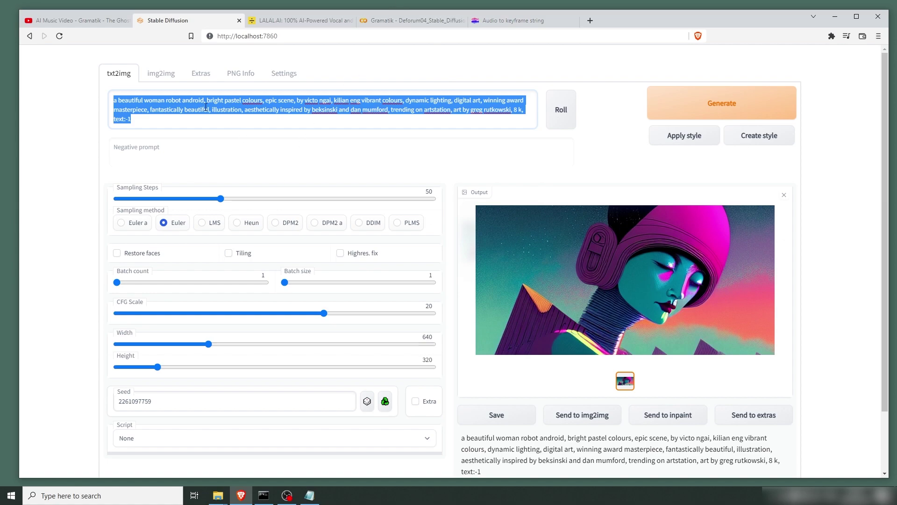
{"action": "key", "text": "ctrl+4"}
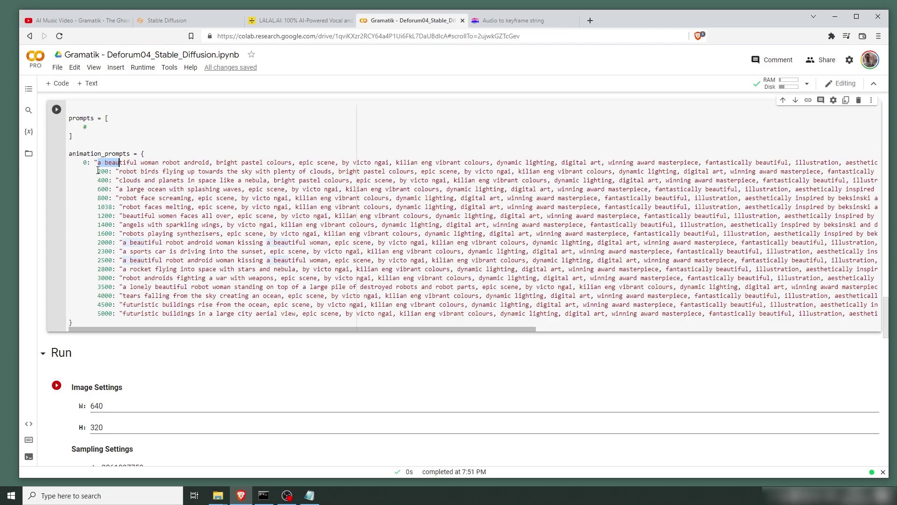
Review the animation_prompts entries keyed to frames 200 and 400, including the full length of the prompt lines.
{"action": "left_click_drag", "start_coordinate": [98, 171], "coordinate": [364, 171]}
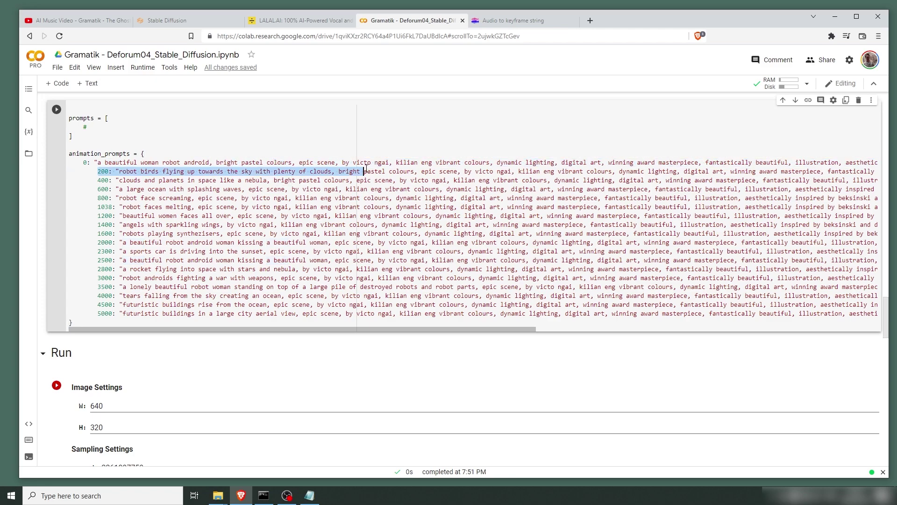
{"action": "left_click", "coordinate": [98, 181]}
{"action": "left_click_drag", "start_coordinate": [107, 180], "coordinate": [235, 181]}
{"action": "left_click", "coordinate": [252, 180]}
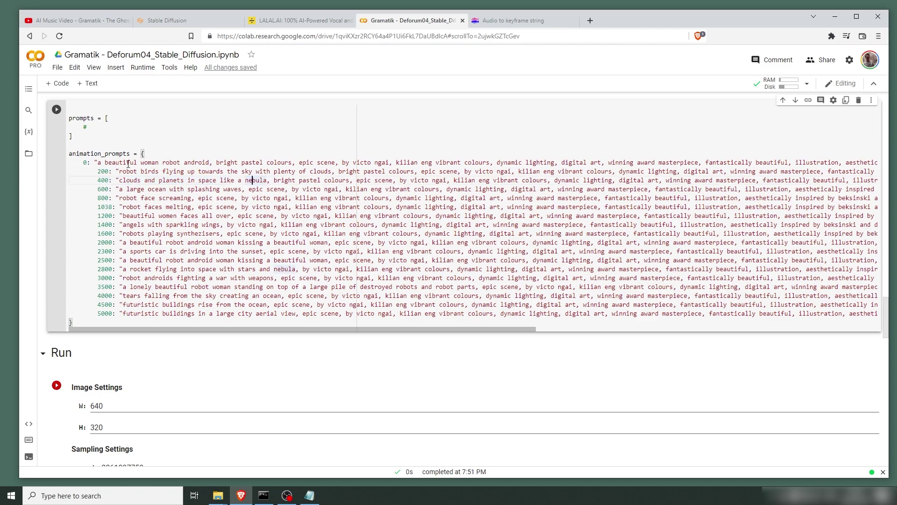
{"action": "left_click", "coordinate": [99, 171]}
{"action": "left_click", "coordinate": [120, 172]}
{"action": "left_click_drag", "start_coordinate": [120, 171], "coordinate": [220, 173]}
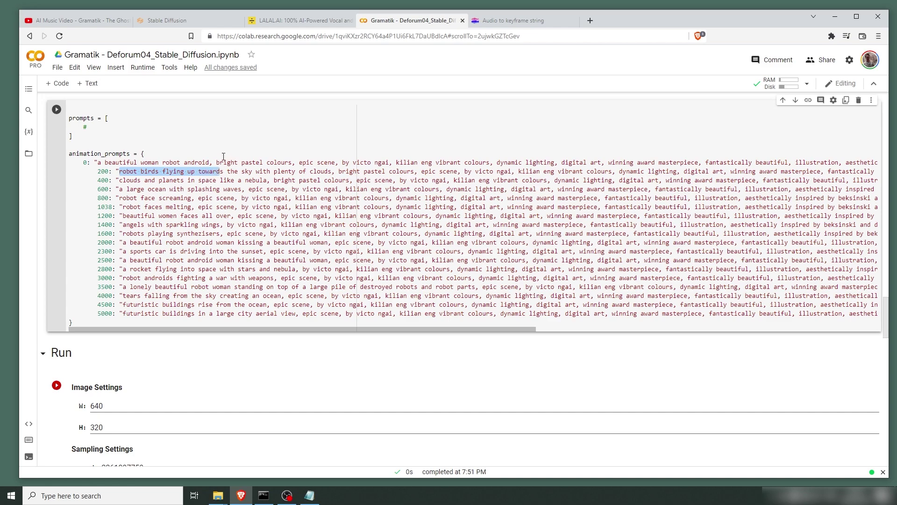
{"action": "double_click", "coordinate": [102, 179]}
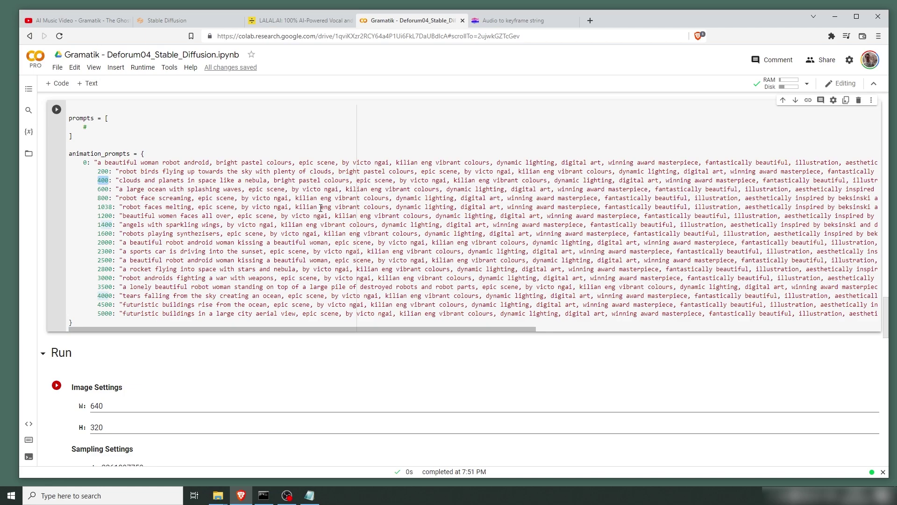
{"action": "left_click_drag", "start_coordinate": [542, 330], "coordinate": [860, 330]}
{"action": "left_click_drag", "start_coordinate": [743, 330], "coordinate": [149, 212]}
Review the Run section's image, sampling and batch settings and highlight the batch_name value.
{"action": "scroll", "coordinate": [148, 212], "scroll_direction": "down", "scroll_amount": 2}
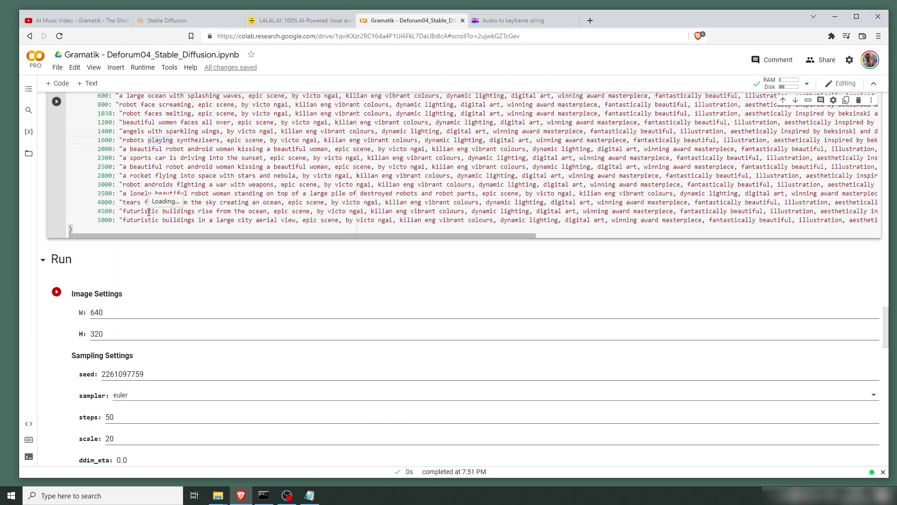
{"action": "scroll", "coordinate": [176, 201], "scroll_direction": "down", "scroll_amount": 2}
{"action": "scroll", "coordinate": [236, 209], "scroll_direction": "down", "scroll_amount": 2}
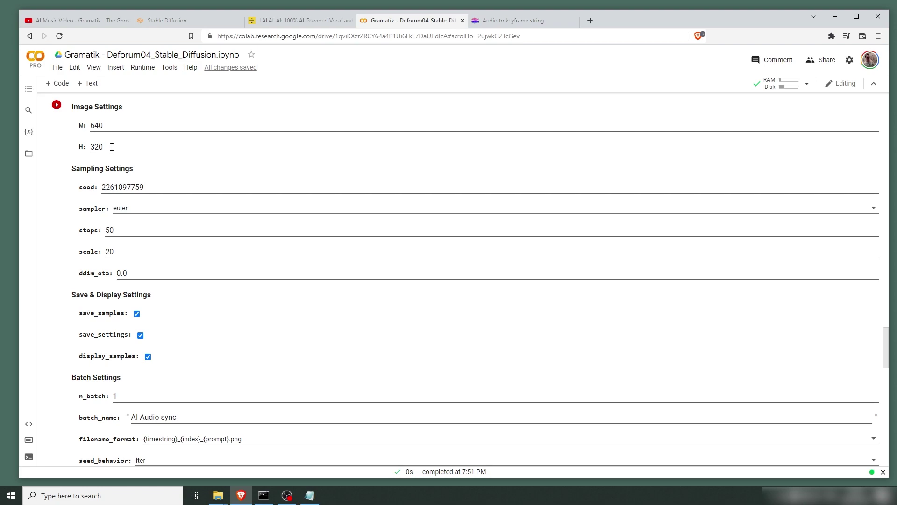
{"action": "scroll", "coordinate": [112, 146], "scroll_direction": "down", "scroll_amount": 4}
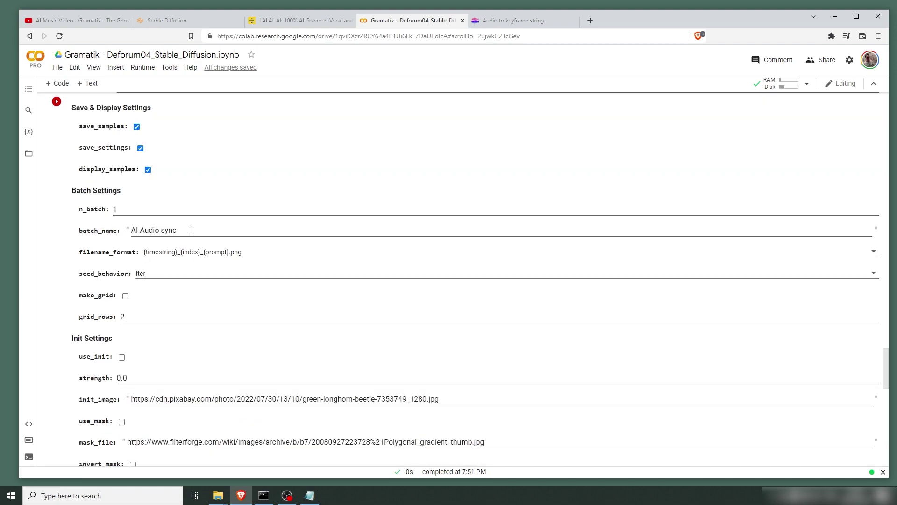
{"action": "triple_click", "coordinate": [134, 230]}
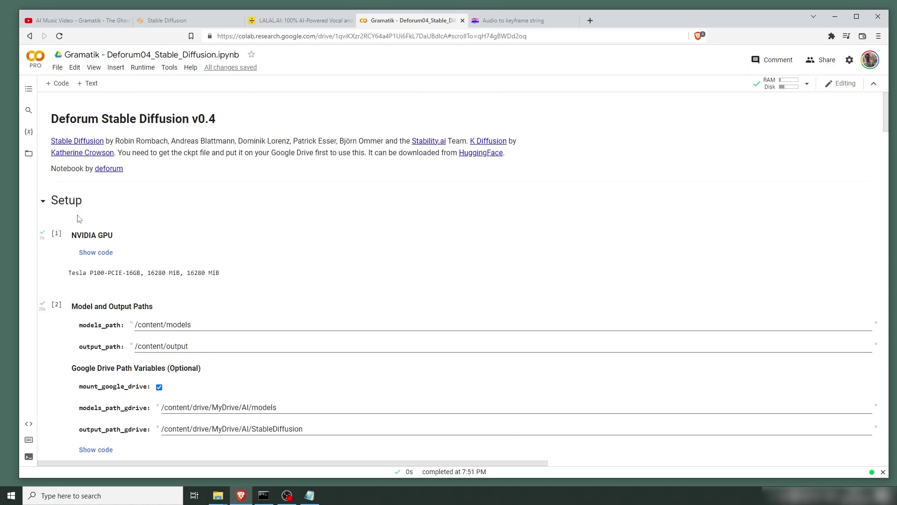
Run all cells of the notebook and check the rendered animation frame output.
{"action": "left_click", "coordinate": [143, 69]}
{"action": "left_click", "coordinate": [141, 82]}
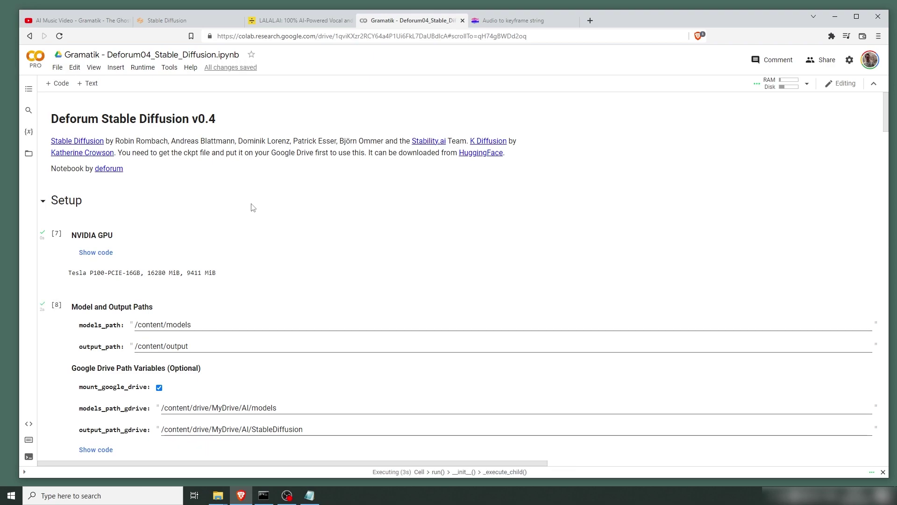
{"action": "scroll", "coordinate": [299, 208], "scroll_direction": "down", "scroll_amount": 8}
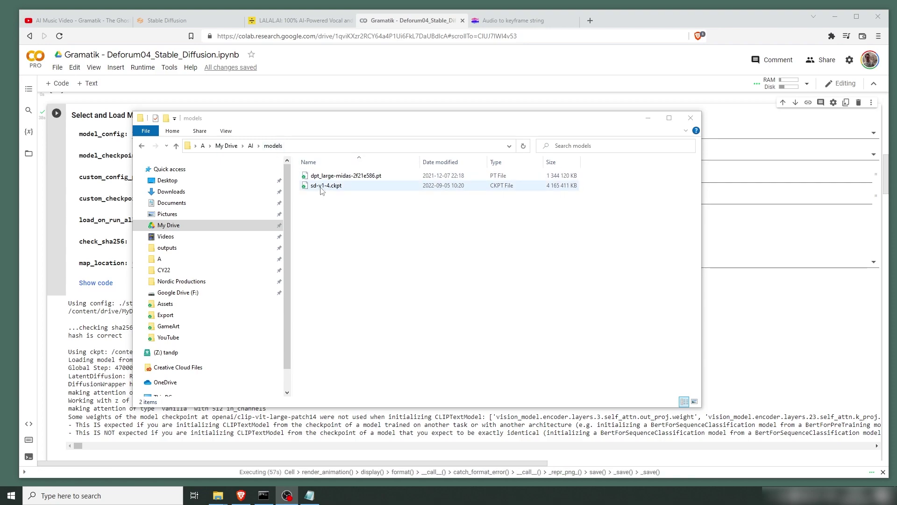
{"action": "left_click", "coordinate": [54, 211]}
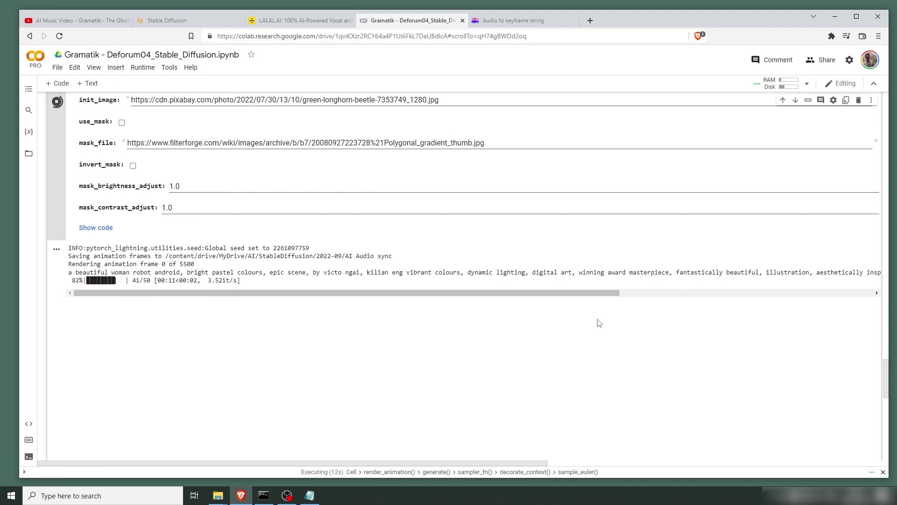
{"action": "scroll", "coordinate": [599, 323], "scroll_direction": "down", "scroll_amount": 2}
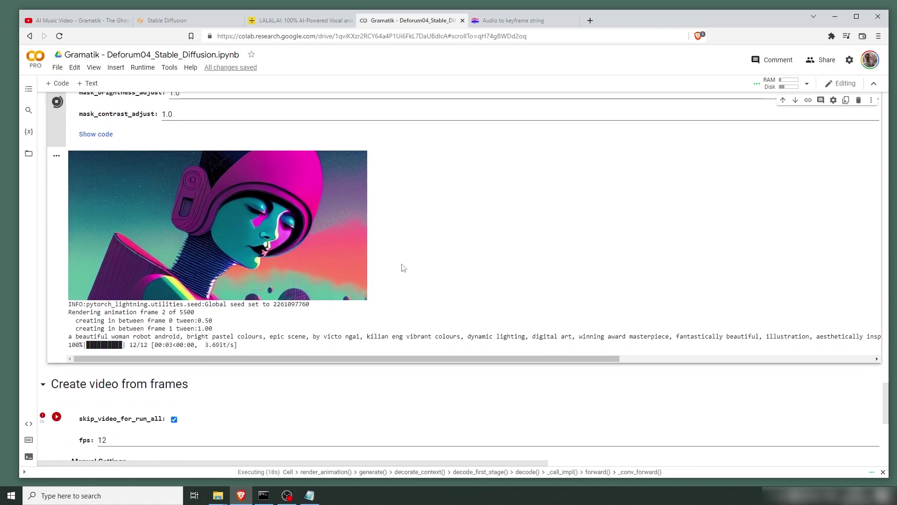
Disable skip_video_for_run_all and set fps to 30 in the Create video from frames section.
{"action": "left_click", "coordinate": [43, 384]}
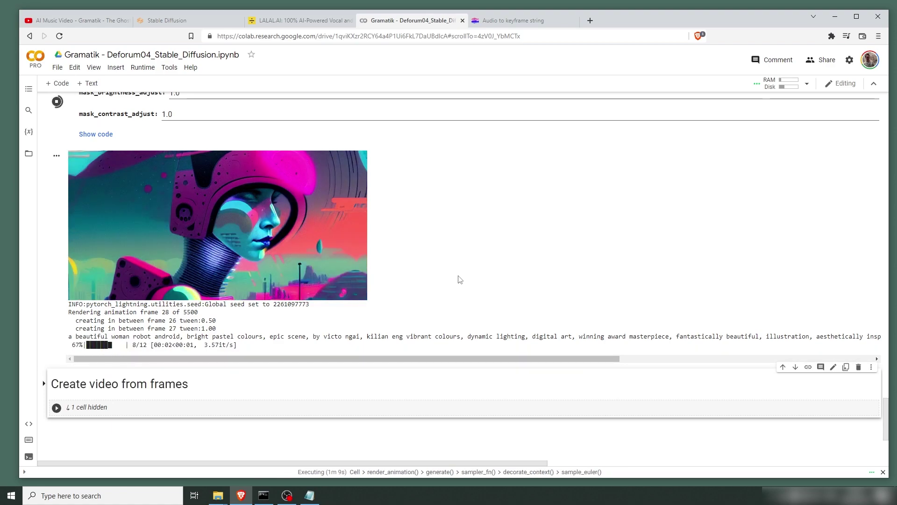
{"action": "scroll", "coordinate": [451, 273], "scroll_direction": "down", "scroll_amount": 2}
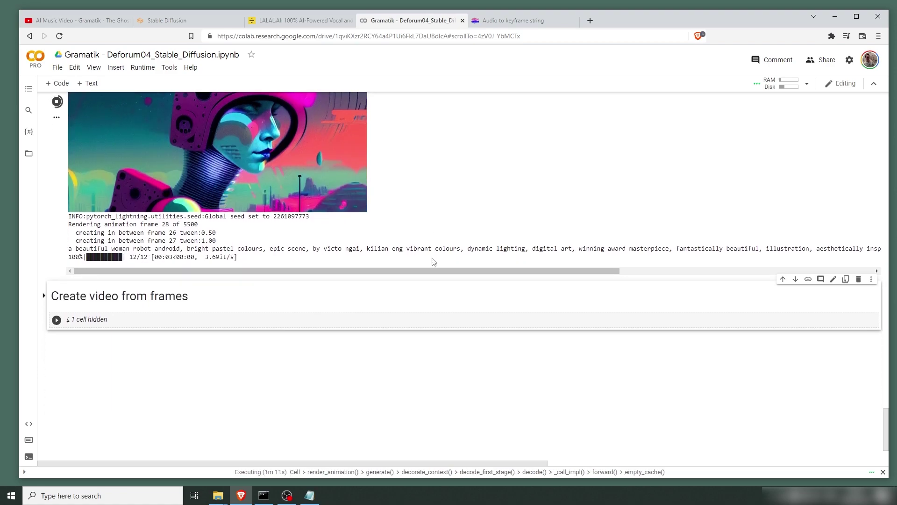
{"action": "left_click", "coordinate": [43, 290]}
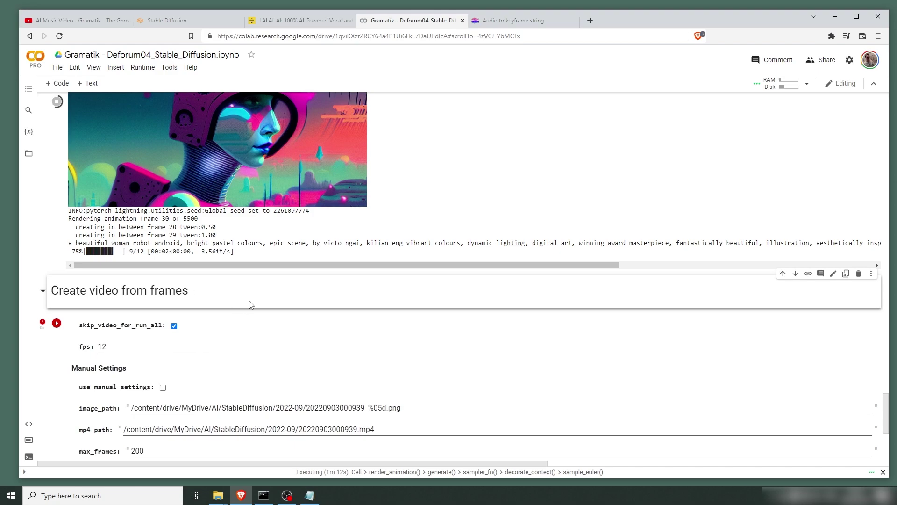
{"action": "scroll", "coordinate": [252, 299], "scroll_direction": "down", "scroll_amount": 2}
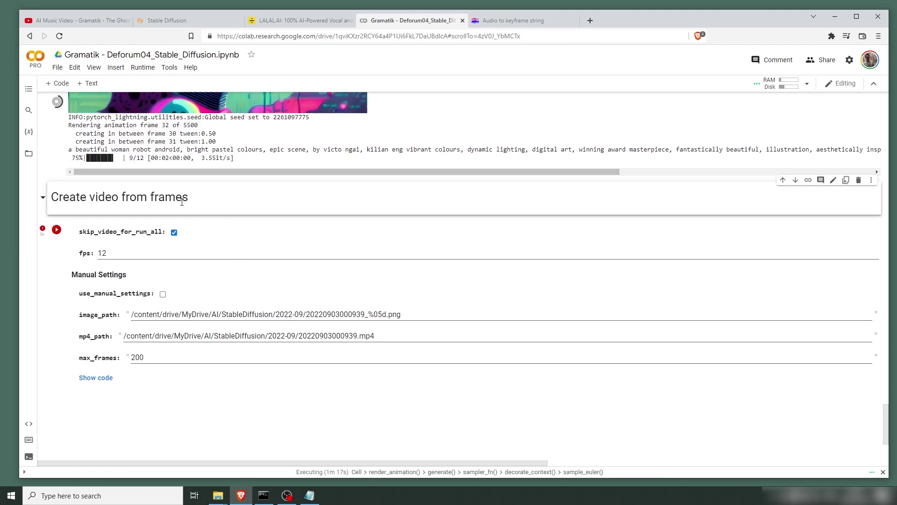
{"action": "left_click", "coordinate": [174, 233]}
{"action": "double_click", "coordinate": [102, 253]}
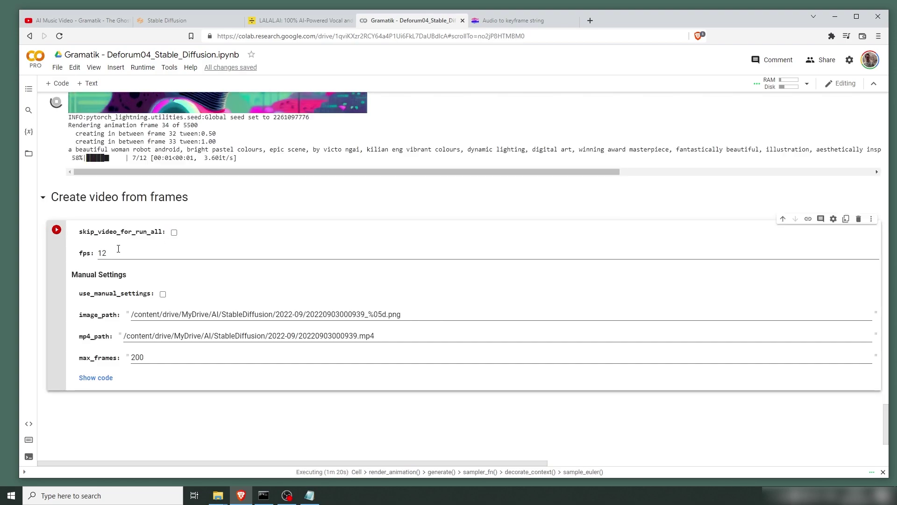
{"action": "type", "text": "30"}
{"action": "left_click", "coordinate": [50, 270]}
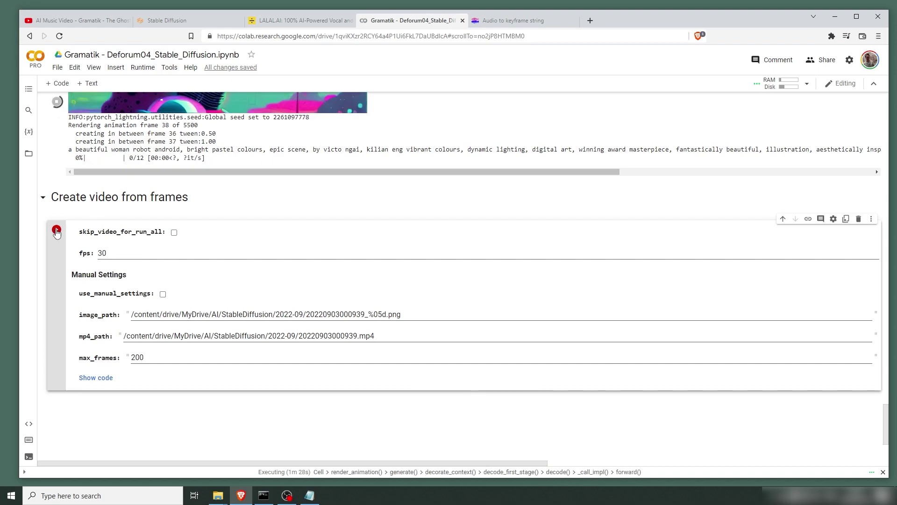
{"action": "scroll", "coordinate": [358, 279], "scroll_direction": "up", "scroll_amount": 4}
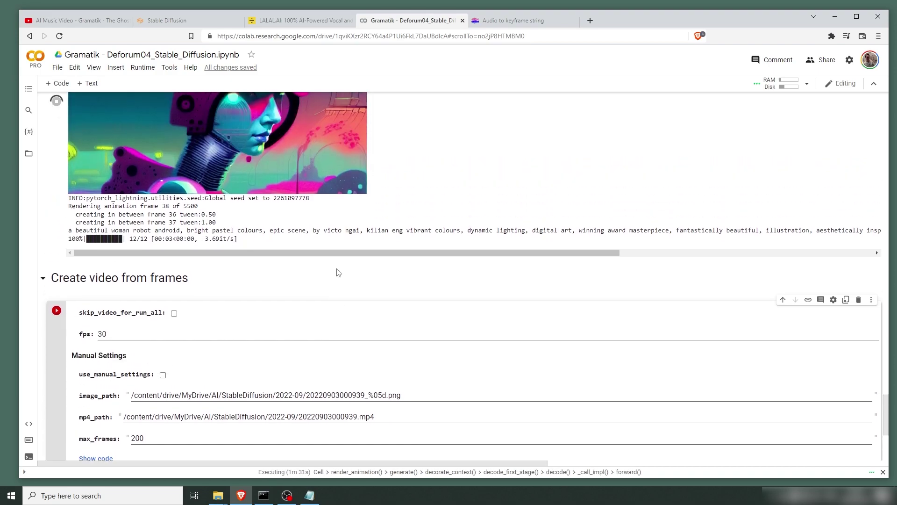